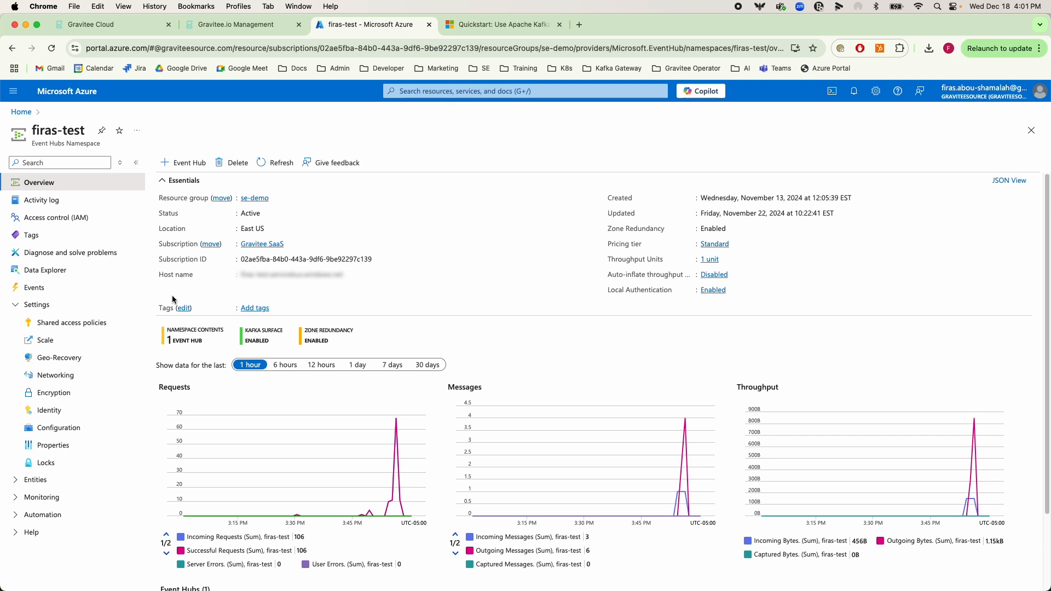
Open the RootManageSharedAccessKey policy in the Event Hubs namespace's shared access policies to view its keys and connection strings
click(58, 330)
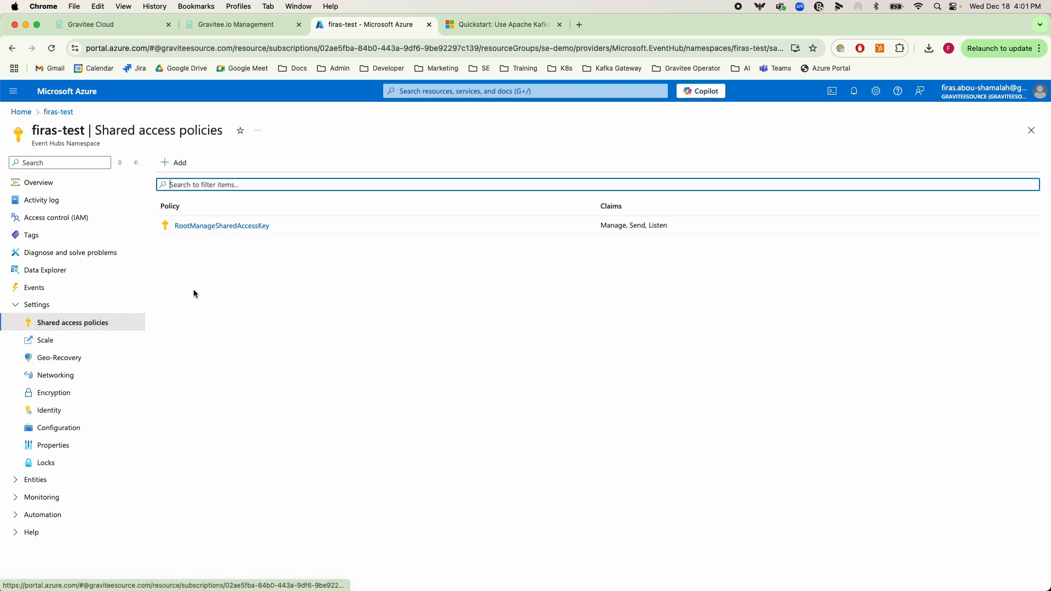
click(225, 229)
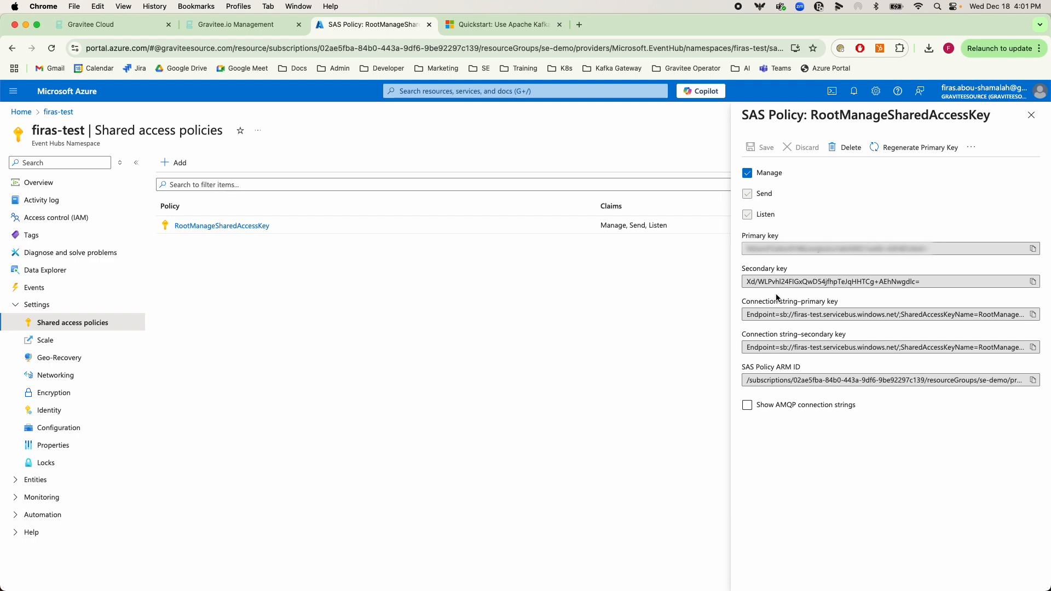
Switch to the Microsoft Learn Kafka quickstart and examine the sasl.jaas.config line in the connection string example
click(495, 25)
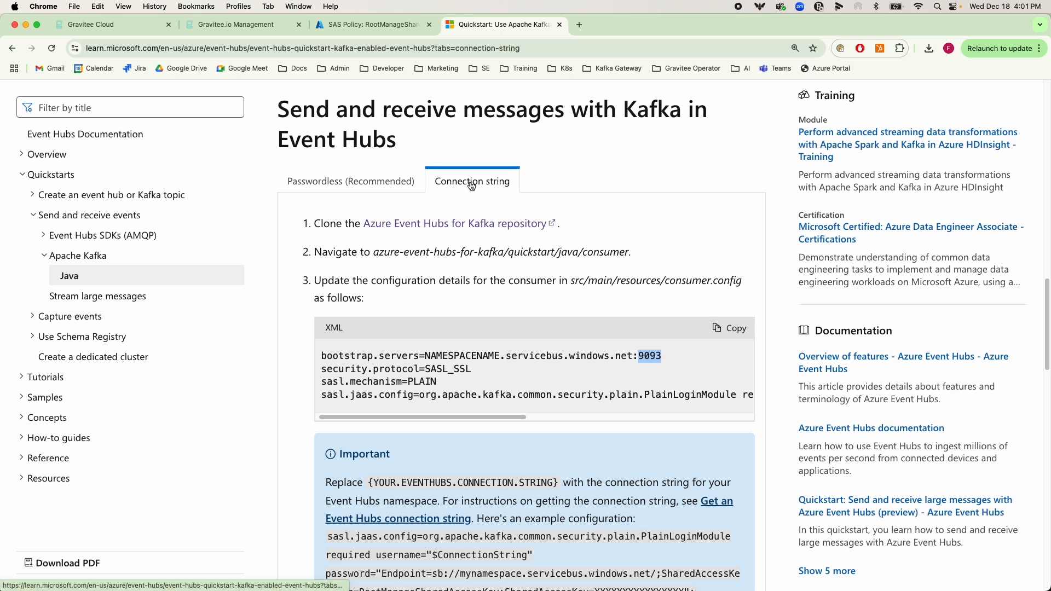
drag(352, 396, 411, 398)
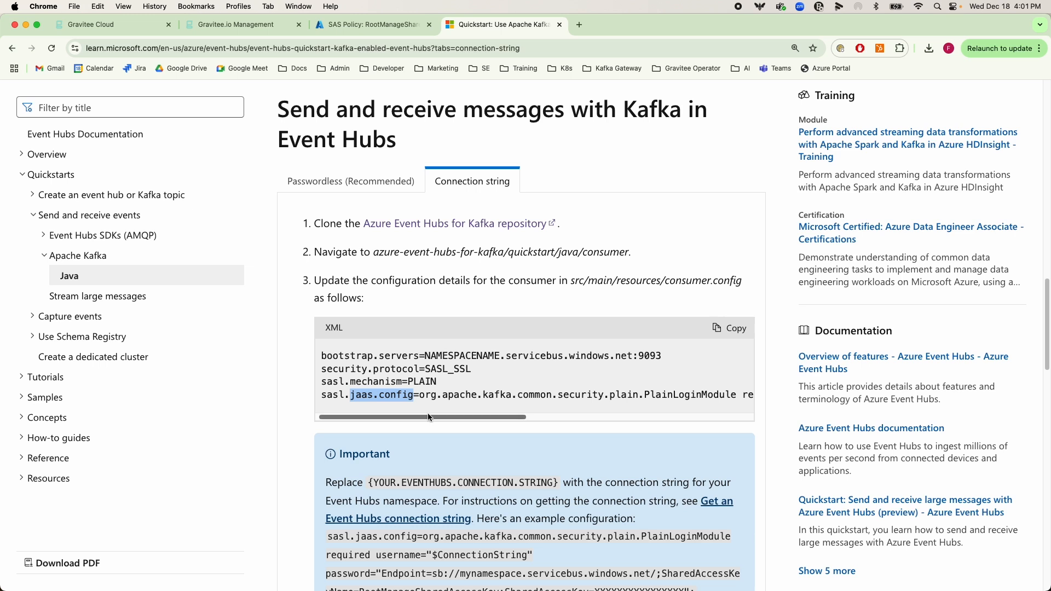
click(416, 397)
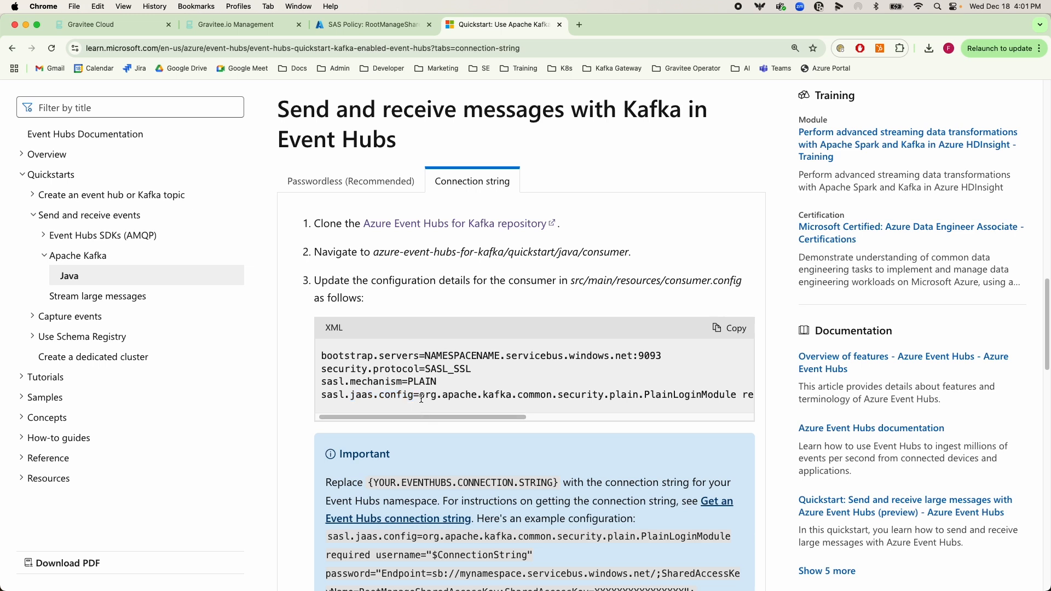
drag(427, 398, 752, 399)
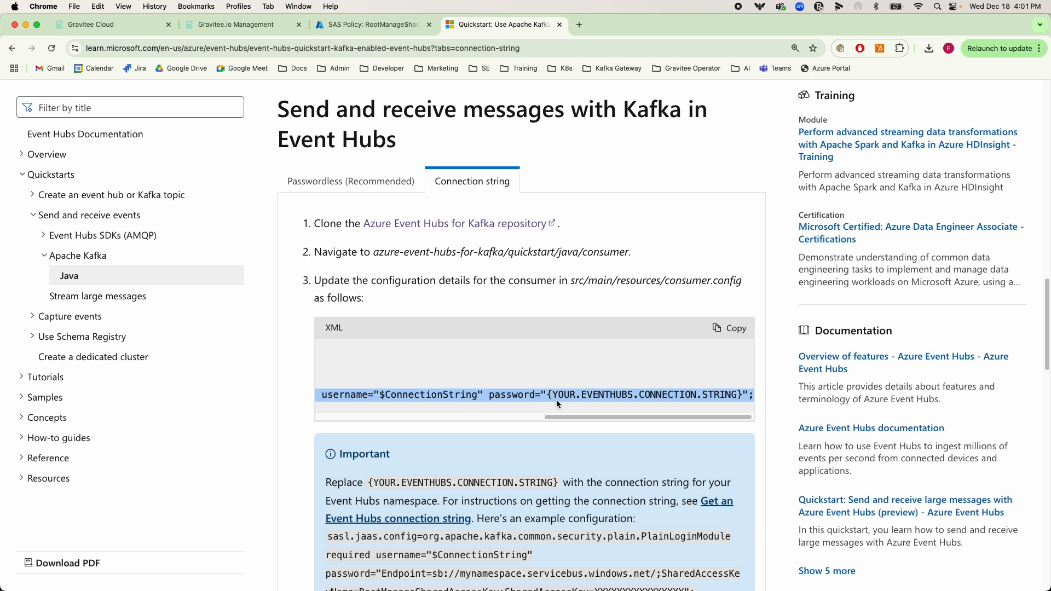
Examine the username and password parameters of the sasl.jaas.config line in the quickstart's consumer configuration
mouse_move(563, 415)
mouse_down()
mouse_move(360, 418)
mouse_move(547, 418)
mouse_up()
drag(410, 394, 506, 395)
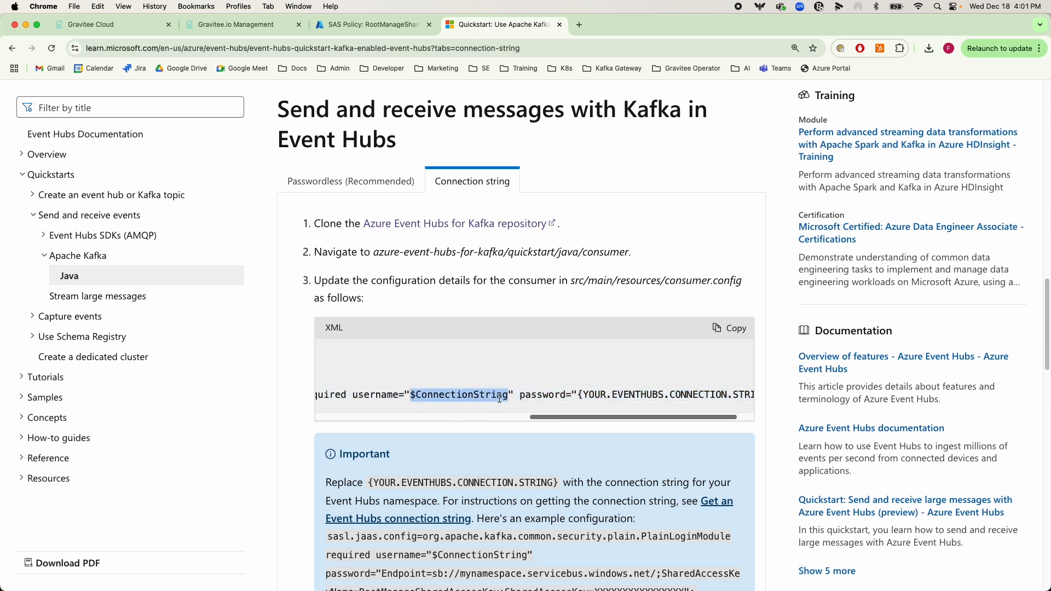
drag(571, 420, 581, 421)
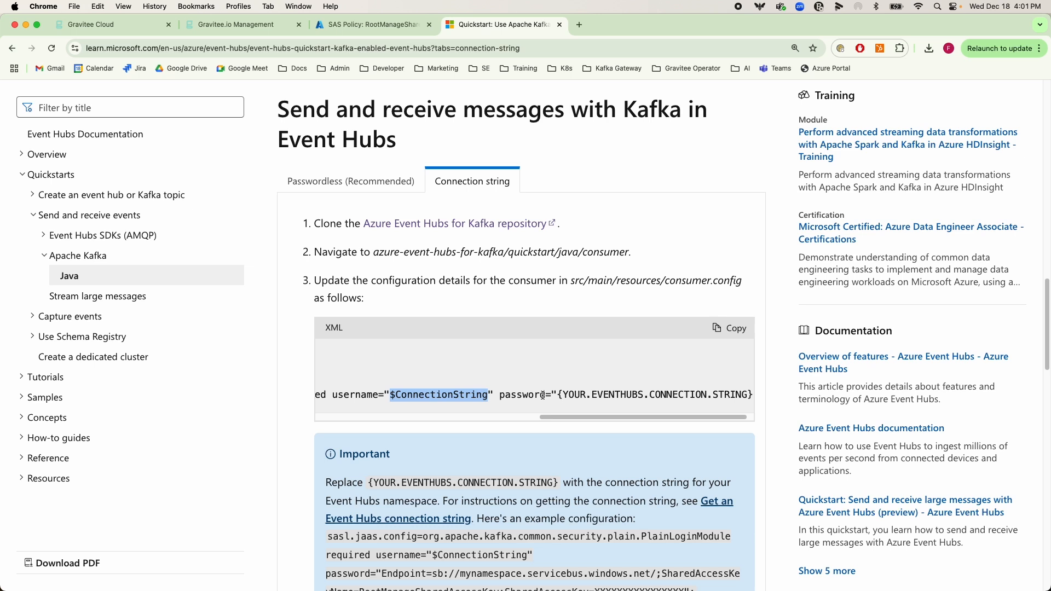
click(463, 393)
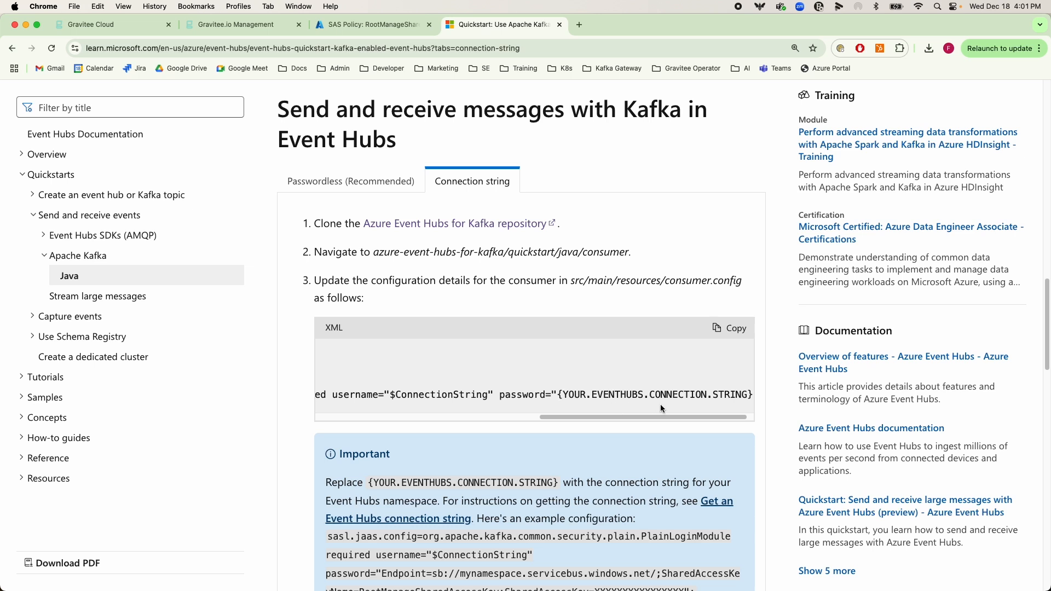
drag(666, 415, 680, 416)
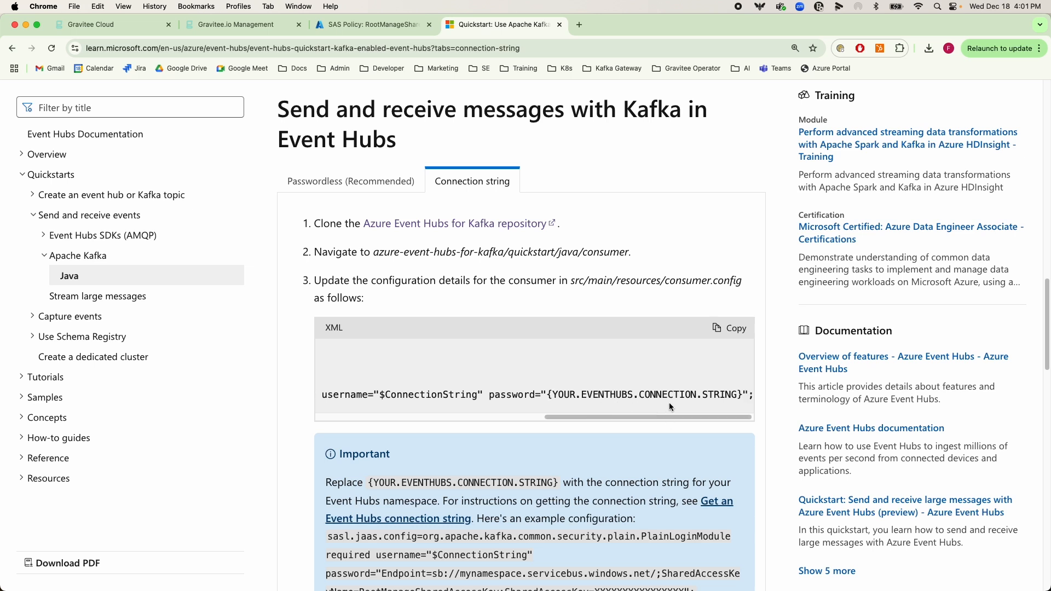
drag(744, 395, 548, 396)
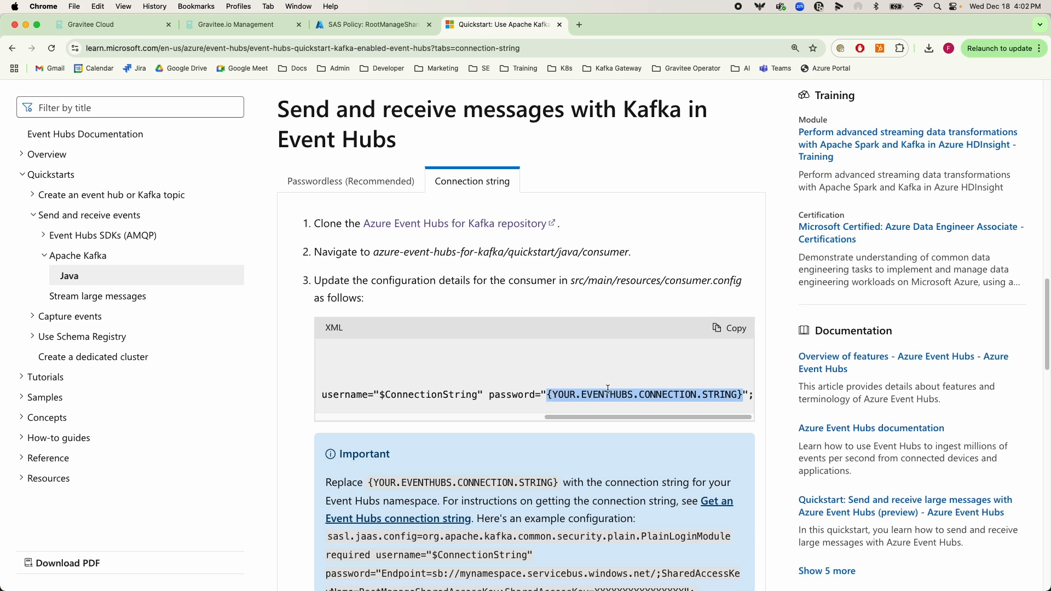
click(682, 382)
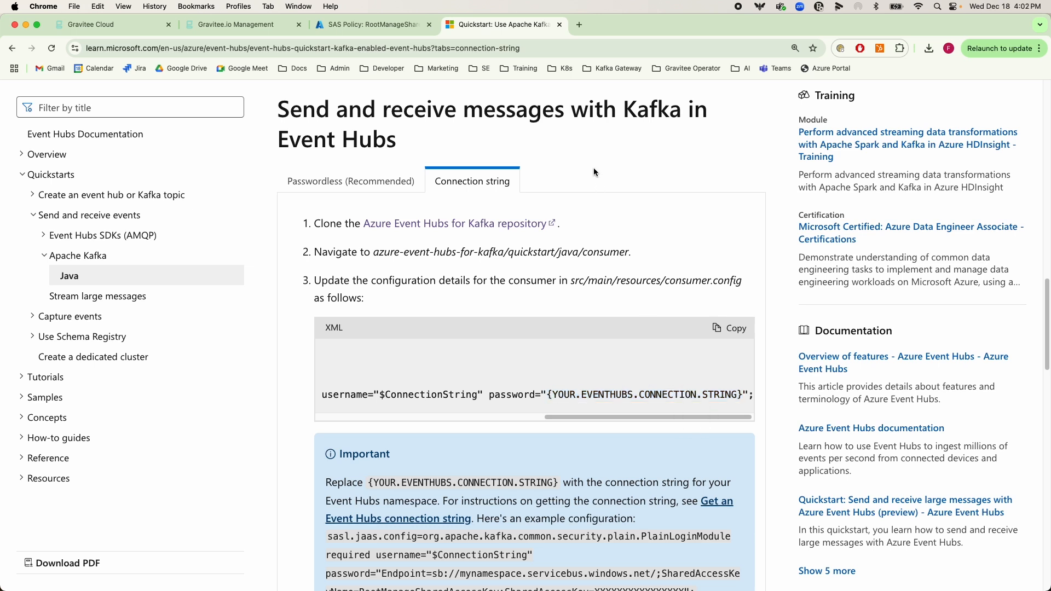
Switch to the Gravitee API Management console and view the Azure Event Hubs Demo API's general configuration
click(270, 27)
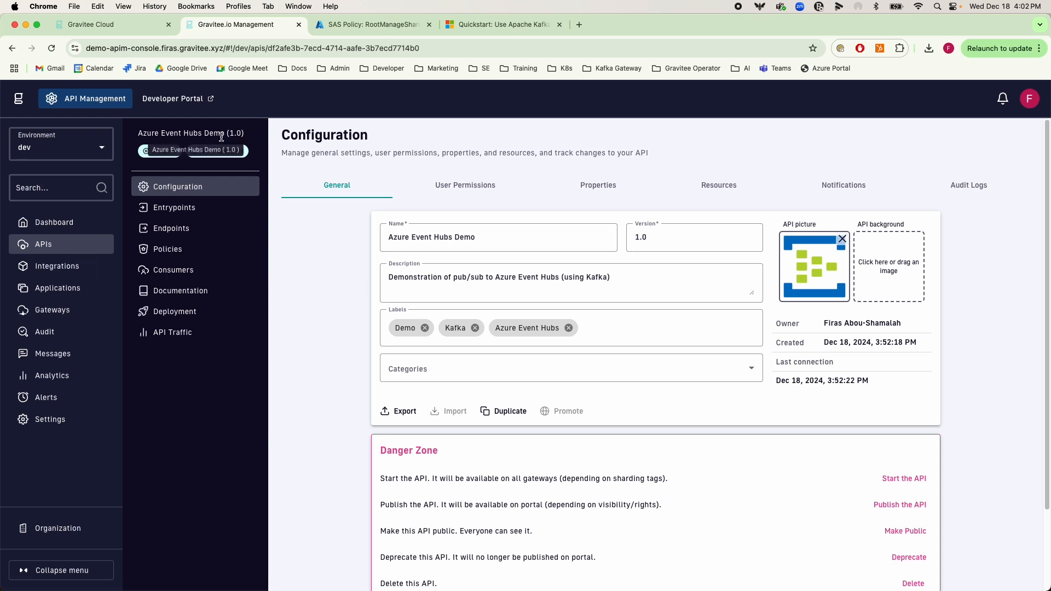
drag(224, 133, 143, 134)
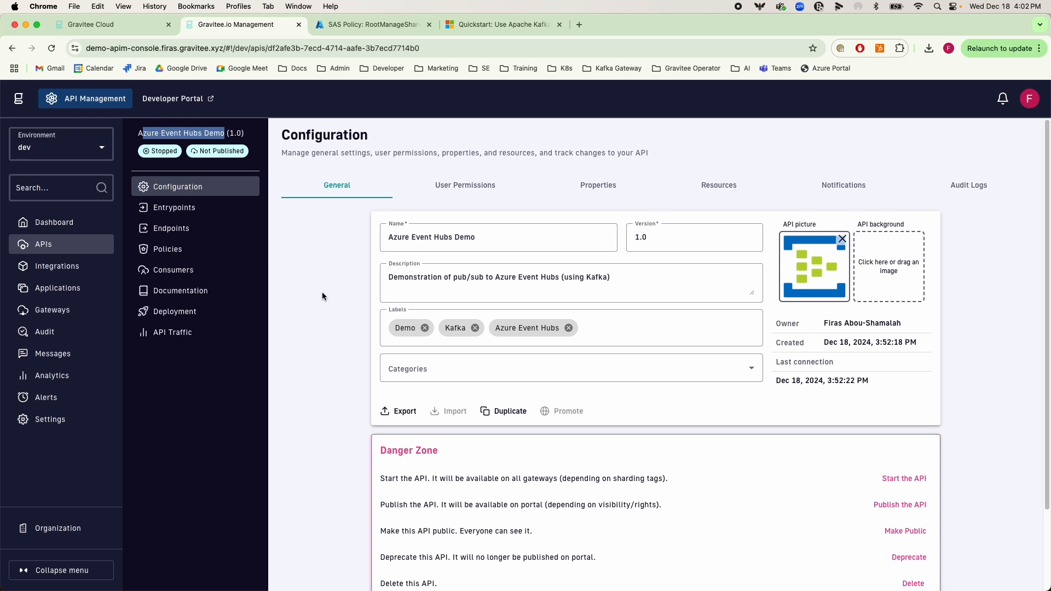
click(303, 228)
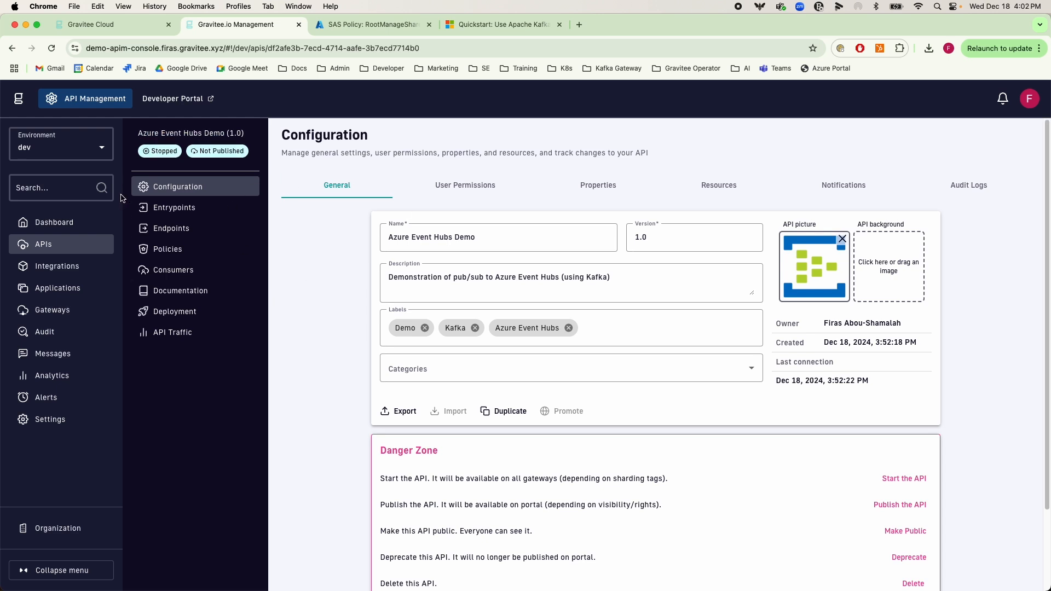
Start creating a new V4 API named Test with version 1 and validate its details
click(49, 244)
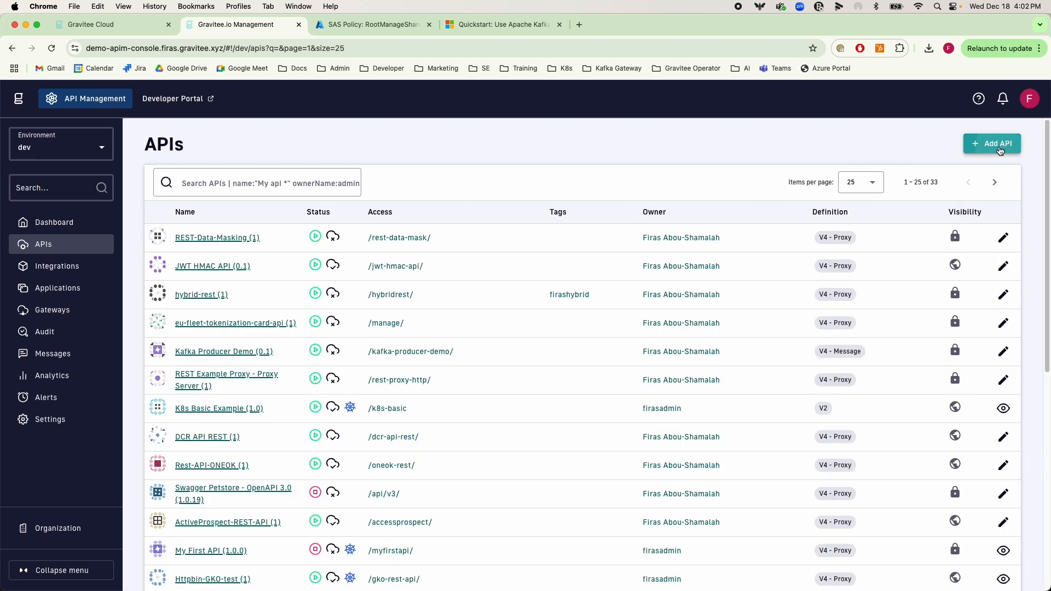
click(986, 150)
click(328, 295)
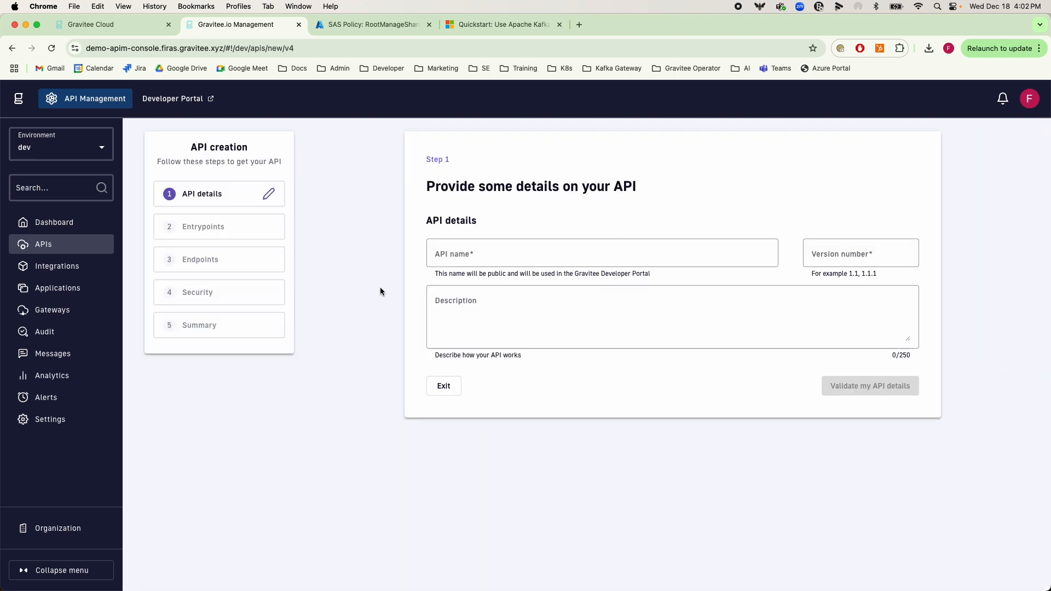
click(475, 258)
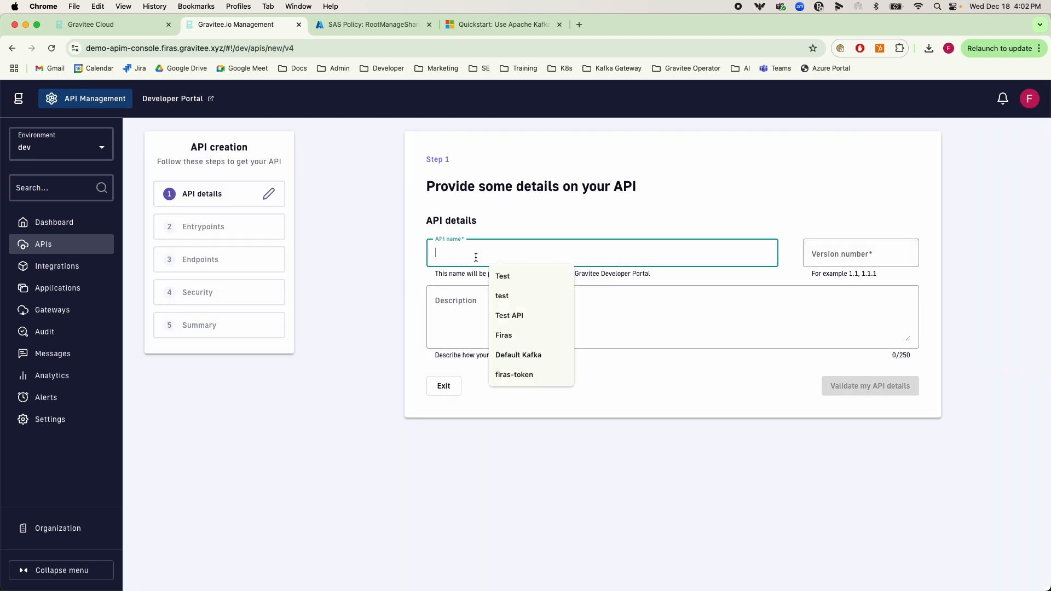
click(500, 274)
click(836, 259)
text(1)
click(798, 386)
click(845, 388)
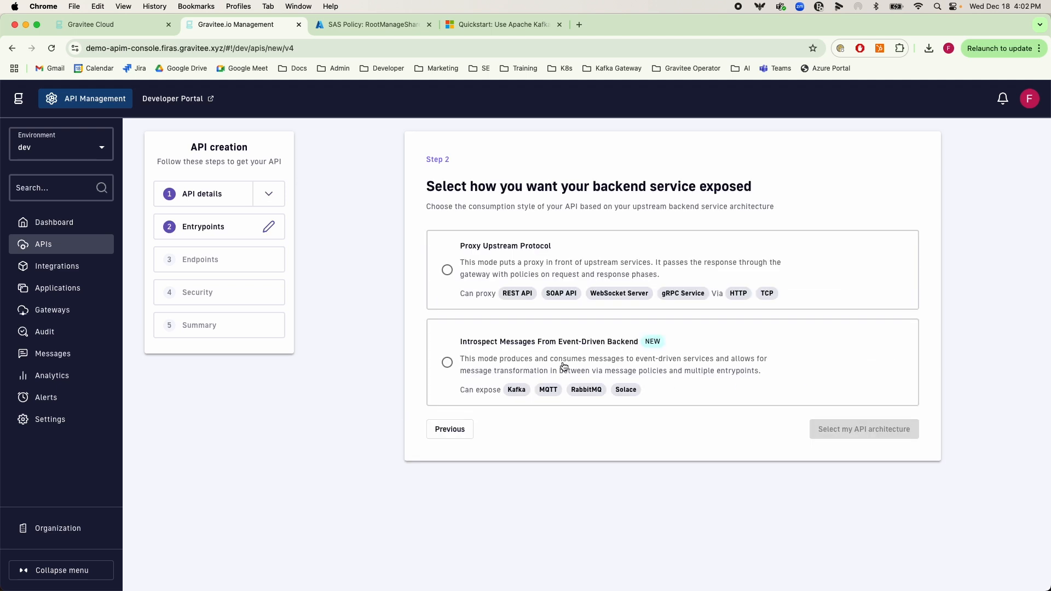
Choose the Introspect Messages From Event-Driven Backend architecture and review the available API entrypoints
click(491, 367)
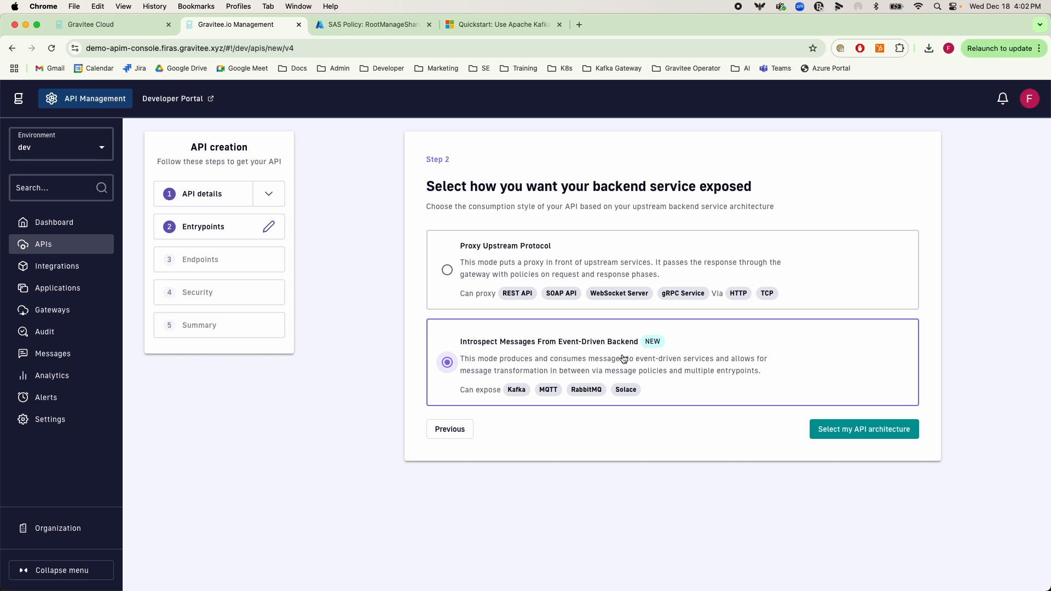
click(862, 429)
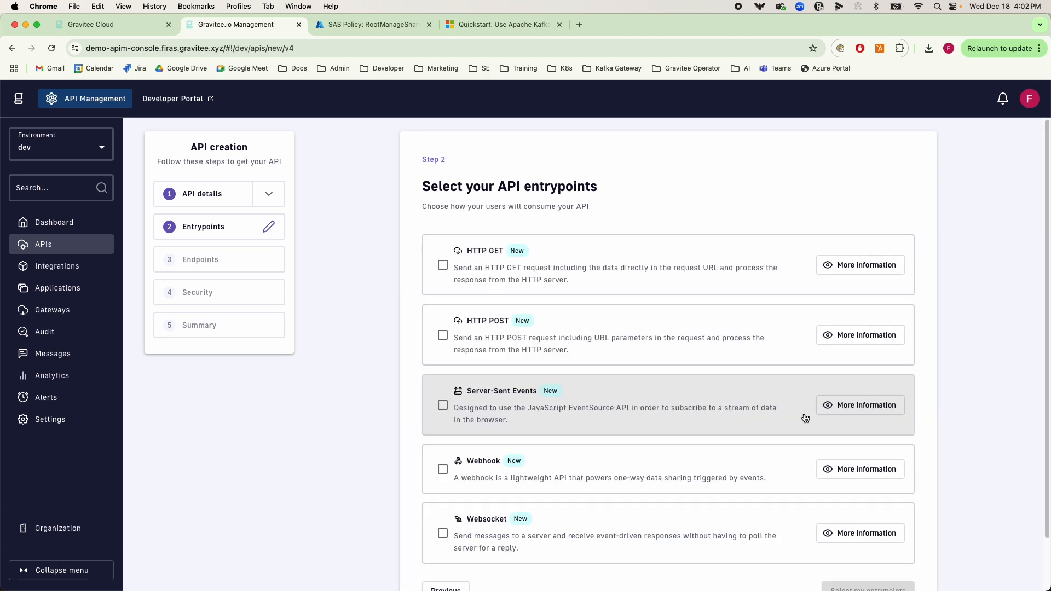
scroll(539, 437, down, 1)
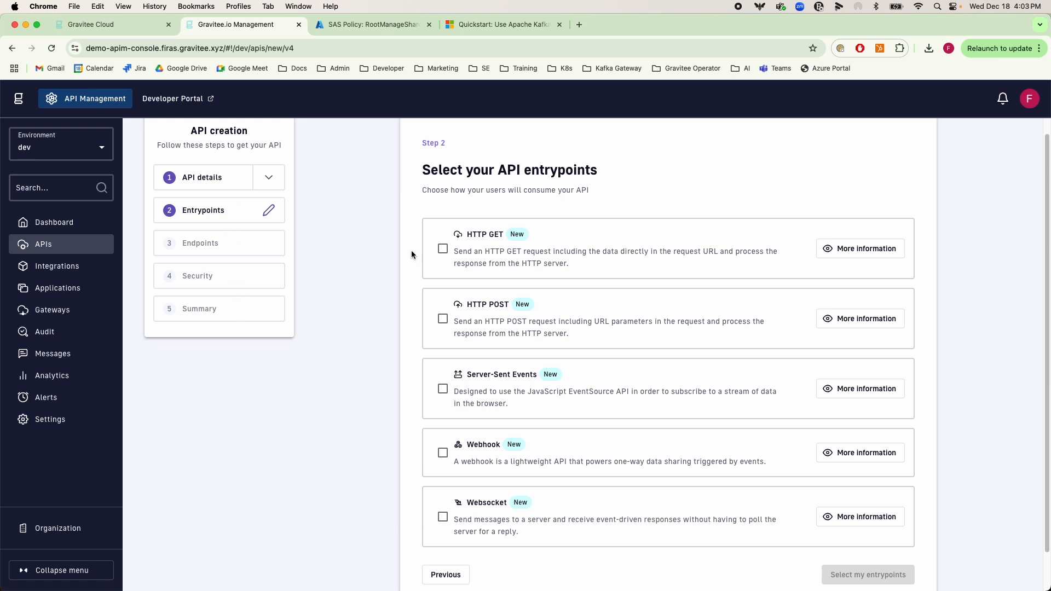
Leave the API creation wizard and open the Azure Event Hubs Demo API from the second page of the API list
click(85, 247)
scroll(963, 542, down, 3)
scroll(979, 553, down, 3)
click(999, 550)
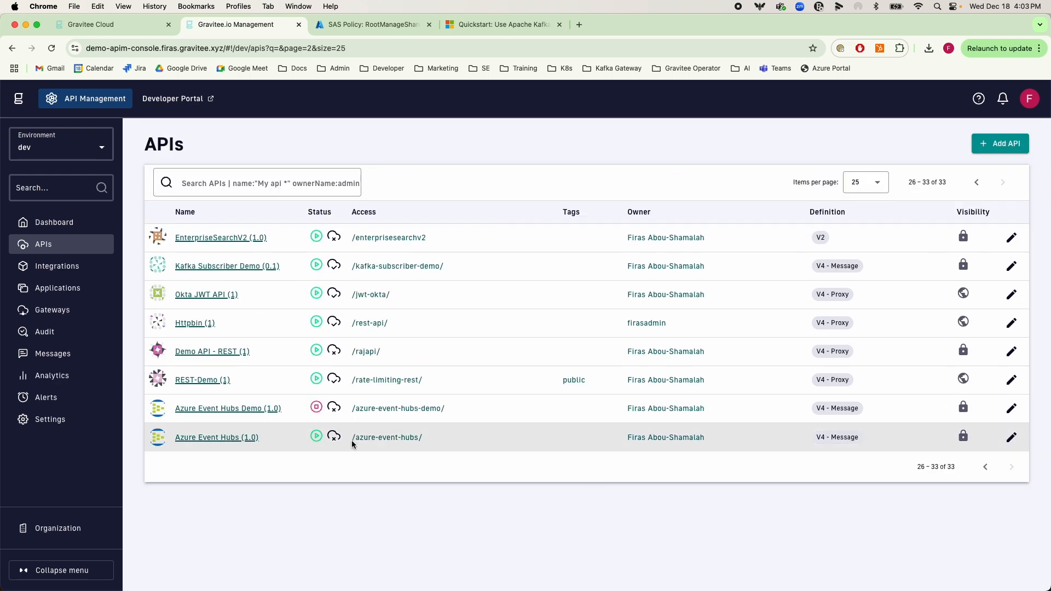
click(235, 411)
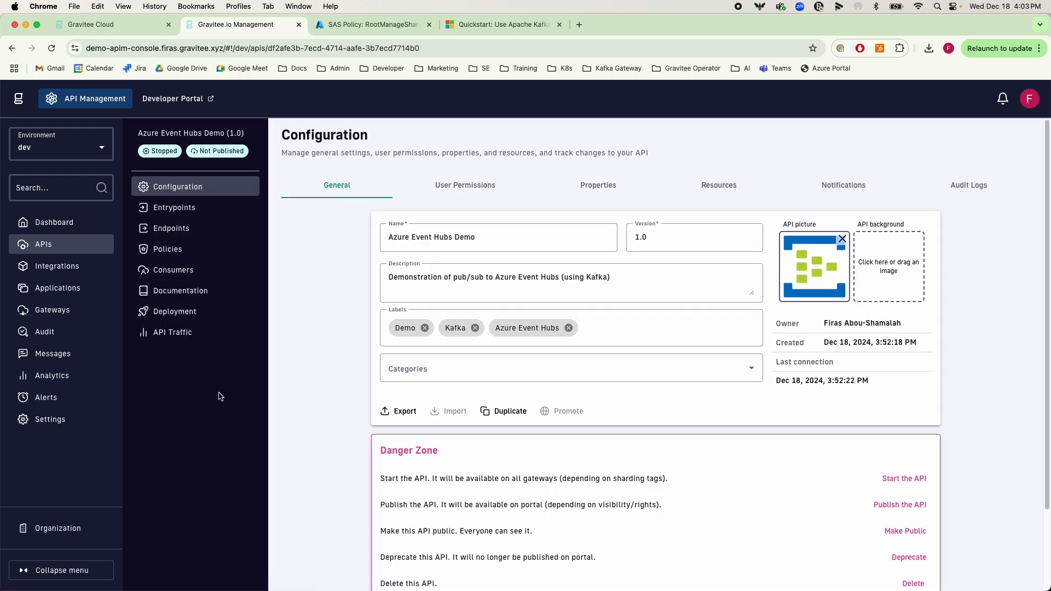
Review the API's entrypoint context path and its HTTP GET, HTTP POST, Webhook and Websocket entrypoint types
click(199, 208)
scroll(416, 423, down, 3)
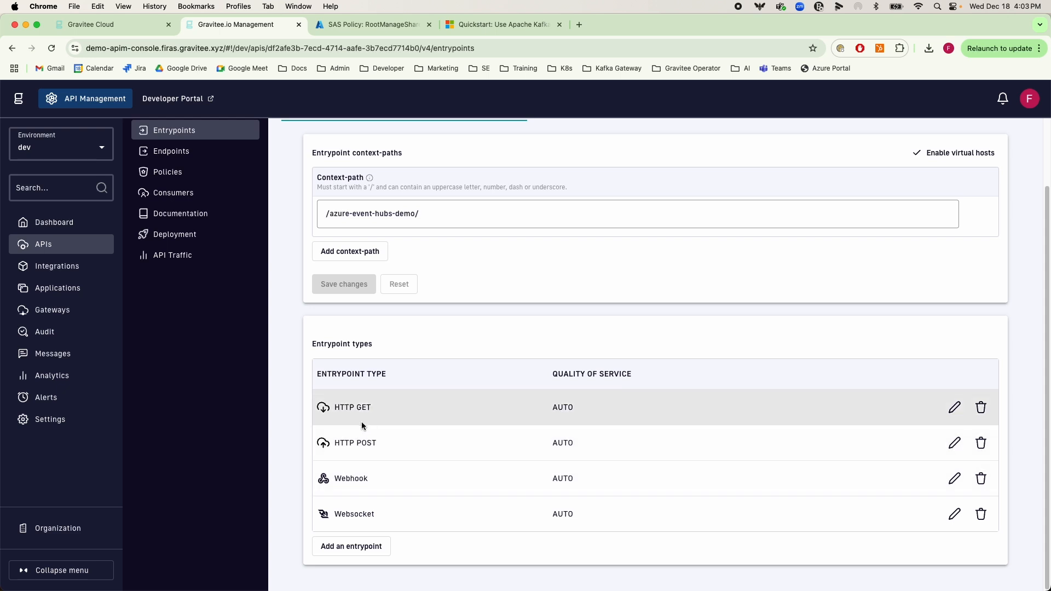
drag(376, 410, 353, 408)
drag(377, 443, 347, 442)
drag(374, 483, 333, 480)
drag(377, 515, 333, 514)
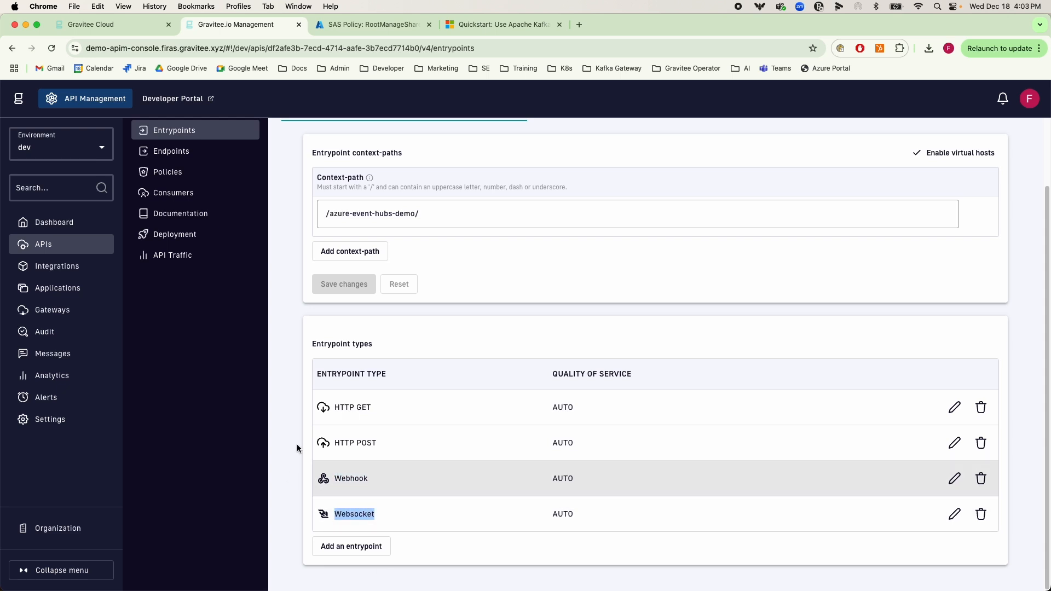
click(303, 429)
scroll(272, 412, up, 1)
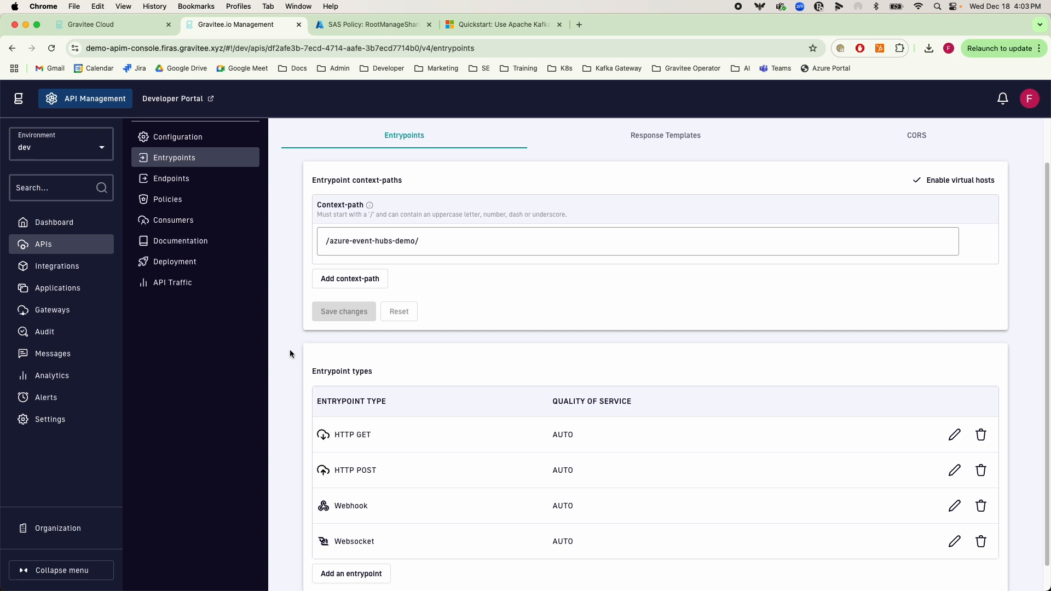
Open the Default Kafka endpoint for editing and examine its bootstrap servers value
click(167, 180)
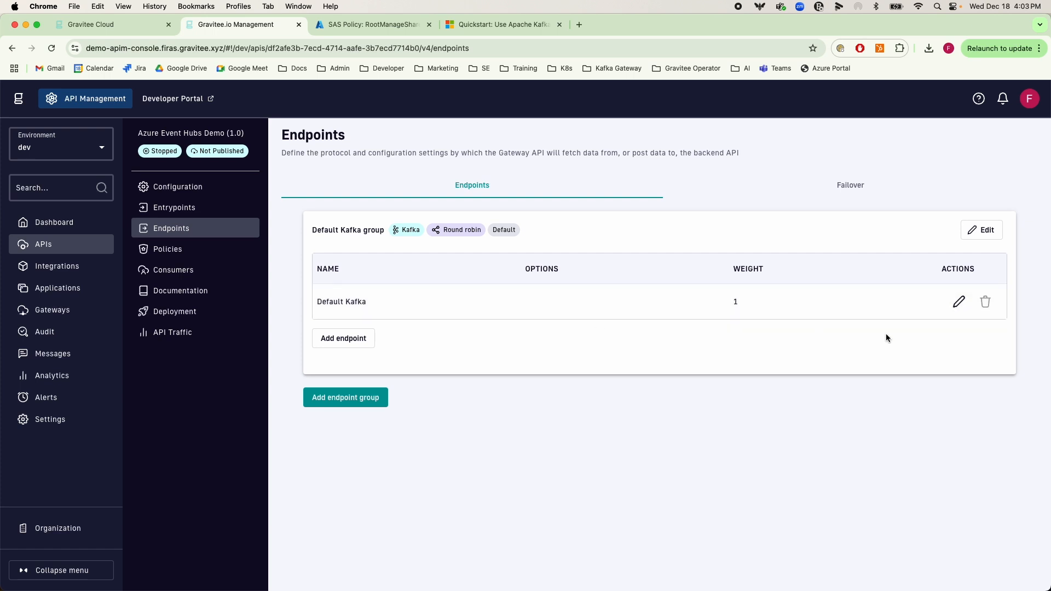
click(957, 303)
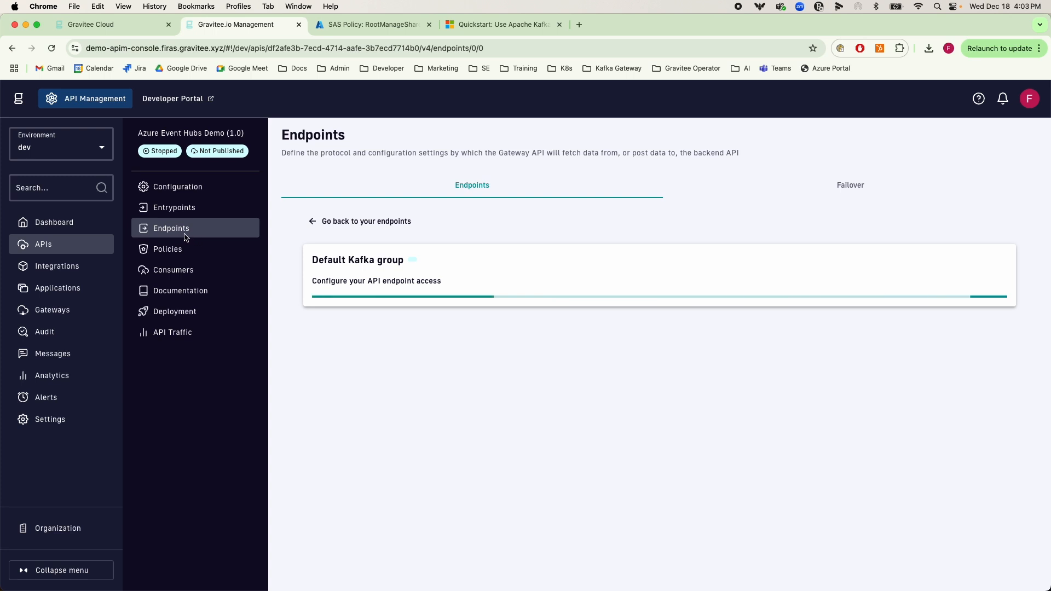
scroll(411, 357, down, 2)
drag(534, 388, 276, 373)
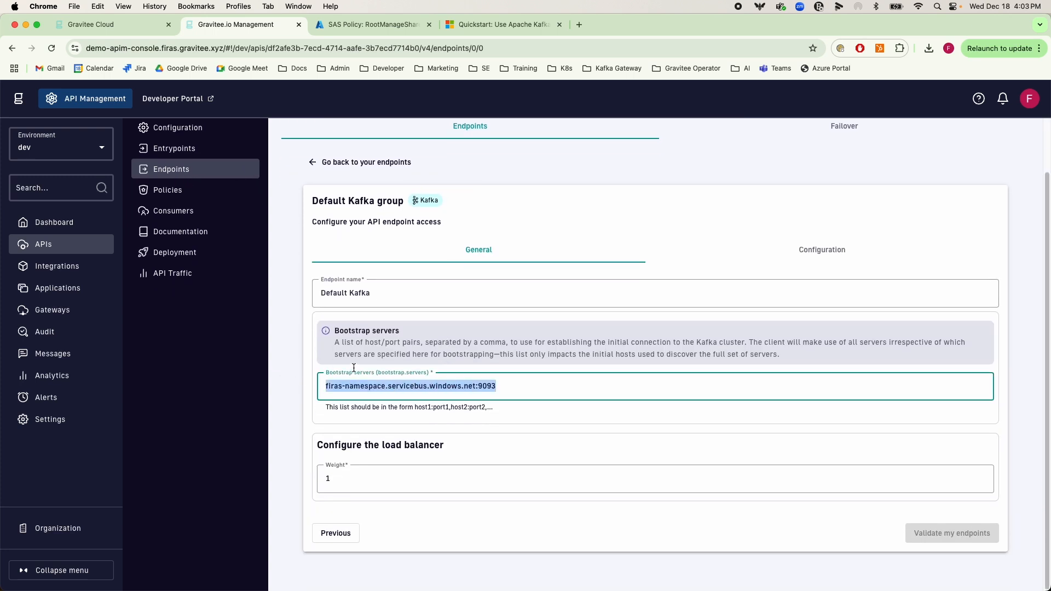
Examine the bootstrap.servers host and port format in the Microsoft Learn quickstart's consumer configuration
click(491, 31)
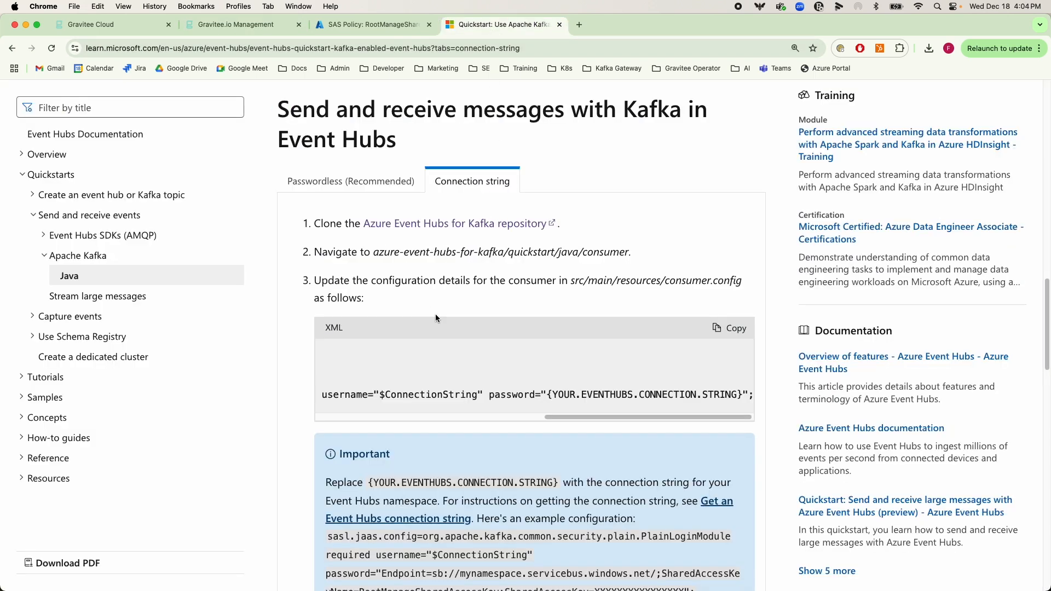
drag(582, 416, 350, 405)
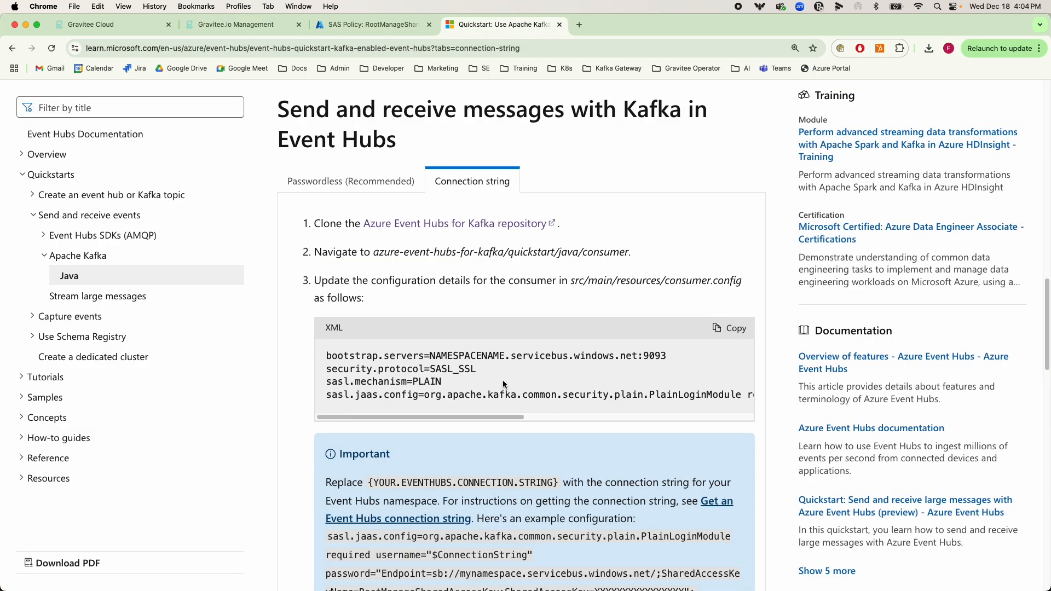
drag(647, 360, 432, 356)
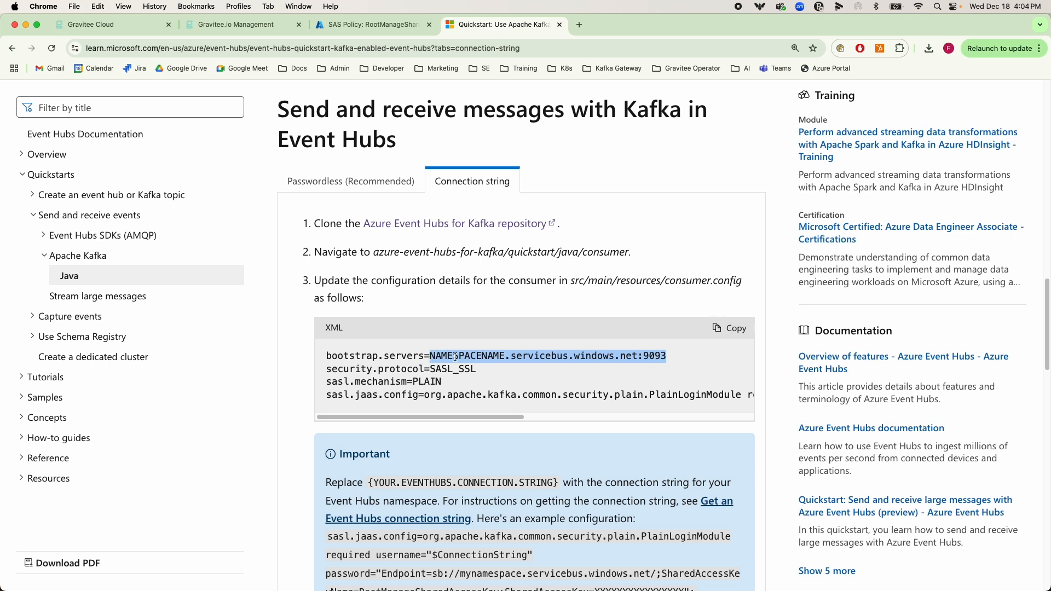
double_click(455, 357)
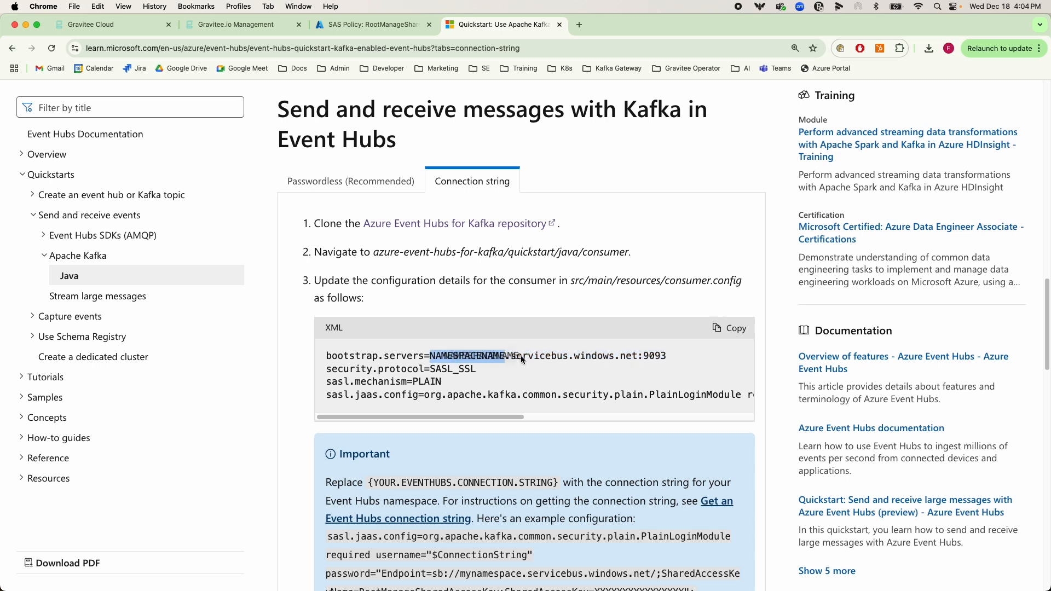
drag(504, 356, 670, 360)
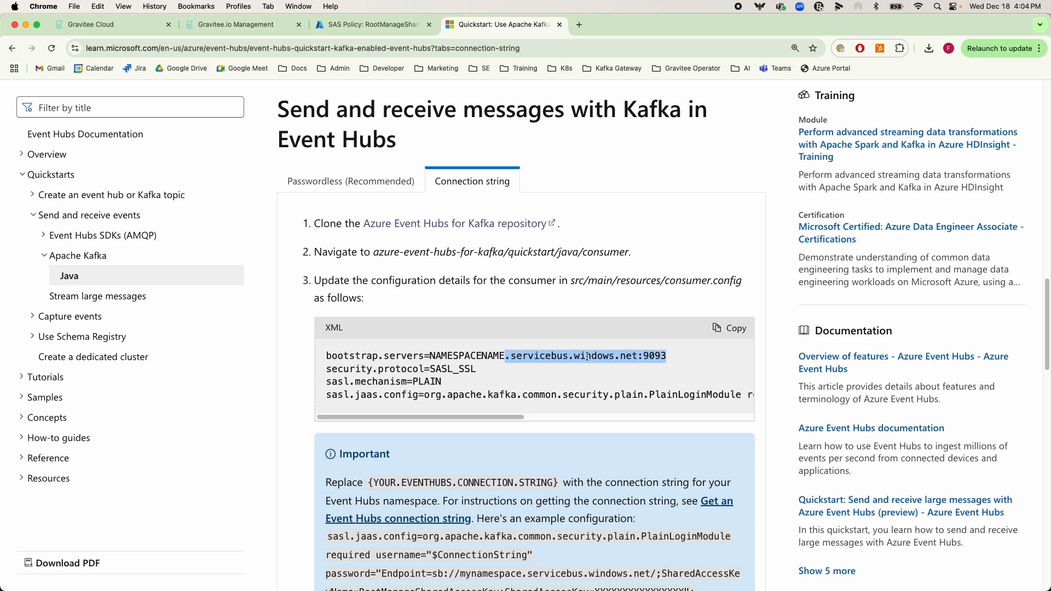
Examine the port, security.protocol and sasl.mechanism values in the quickstart's consumer configuration
click(658, 354)
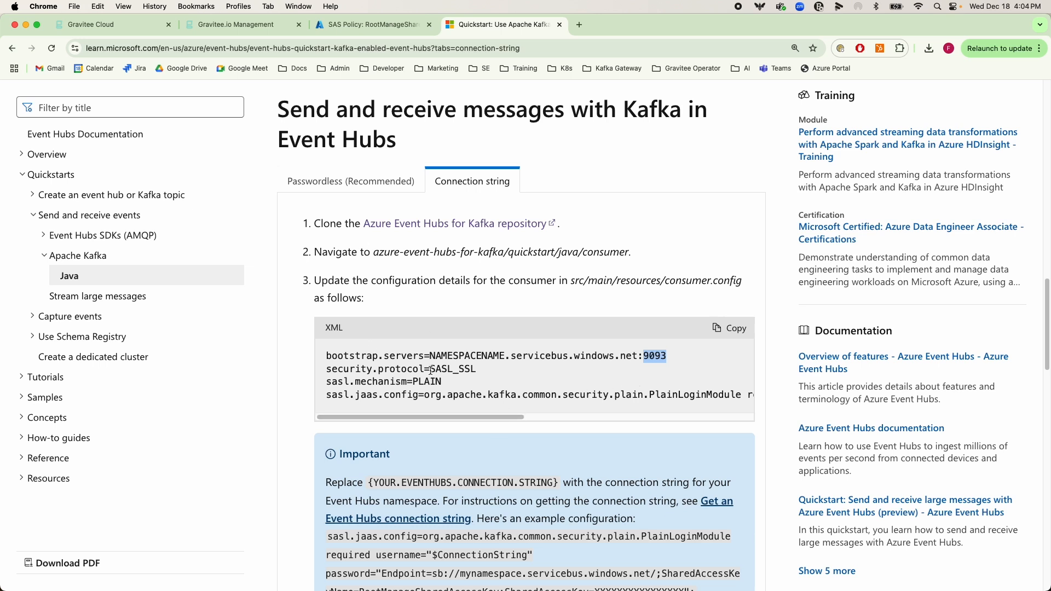
drag(430, 370, 481, 375)
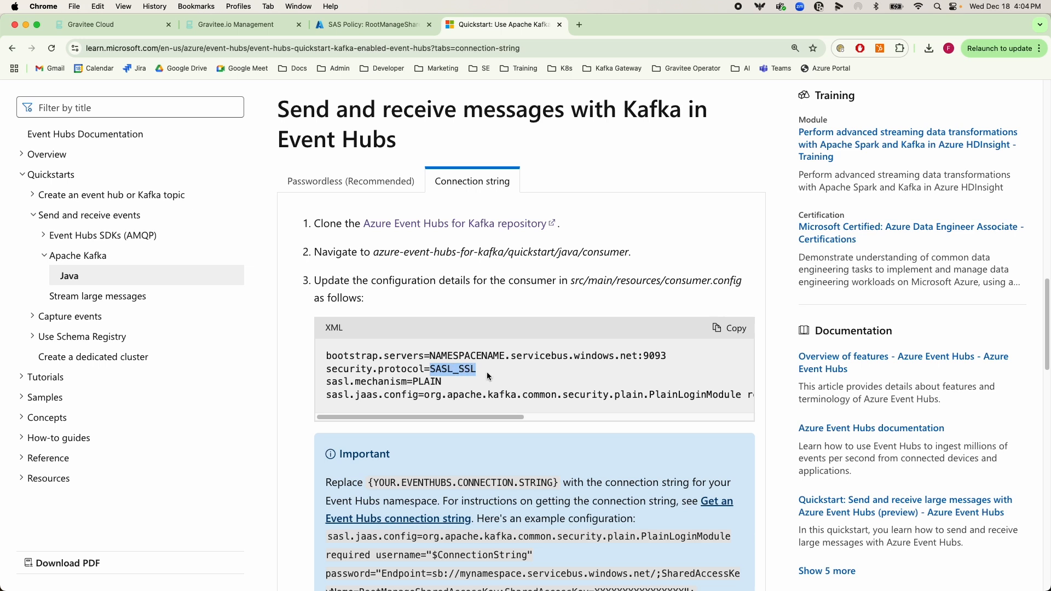
click(410, 380)
double_click(431, 382)
Return to Gravitee, open the Default Kafka endpoint's configuration settings and review the consumer and producer usage options
click(251, 27)
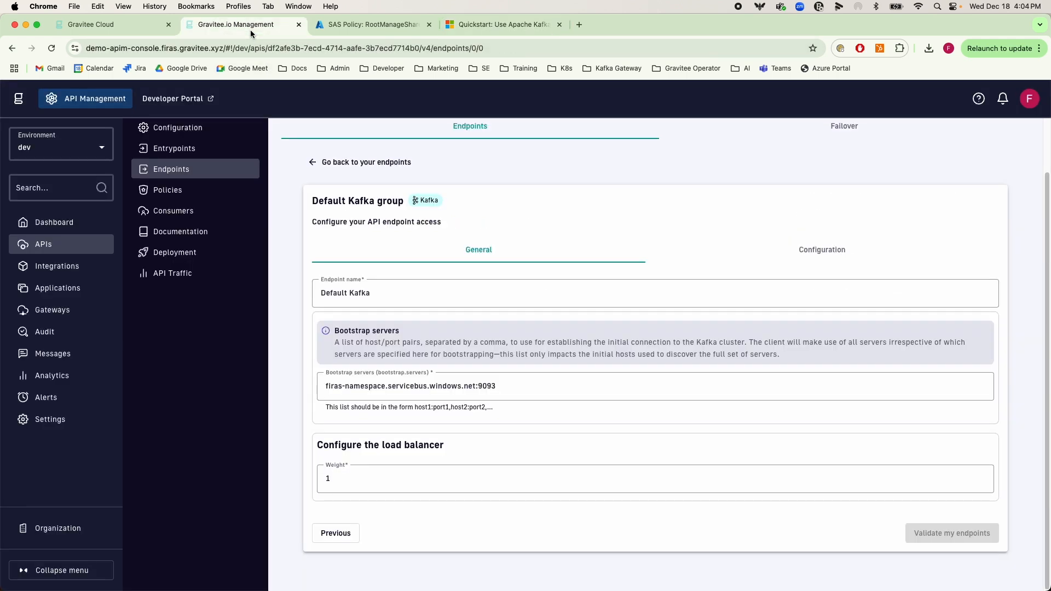
click(771, 249)
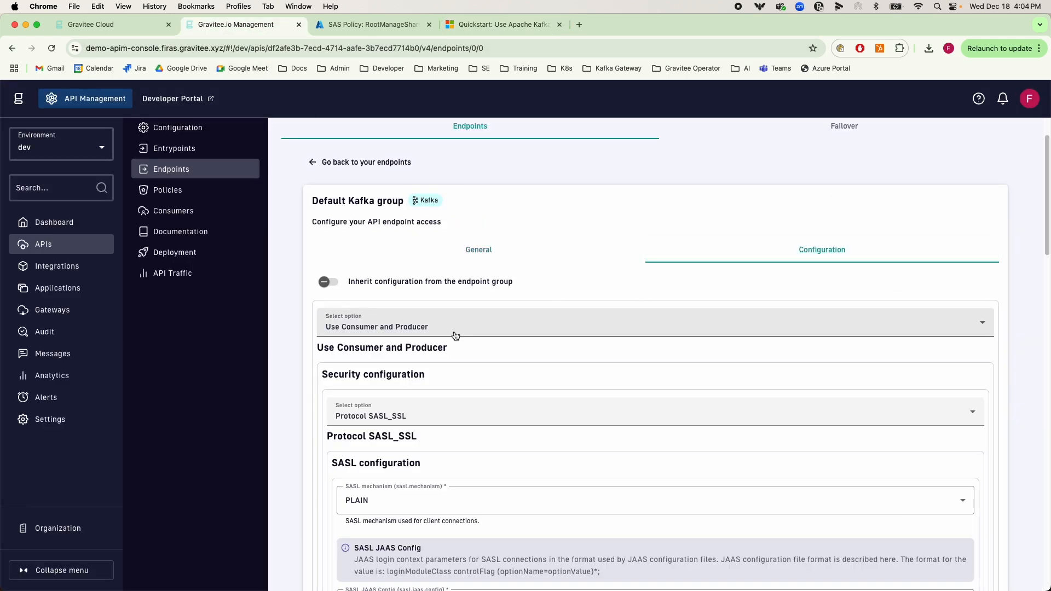
scroll(456, 335, down, 3)
click(375, 236)
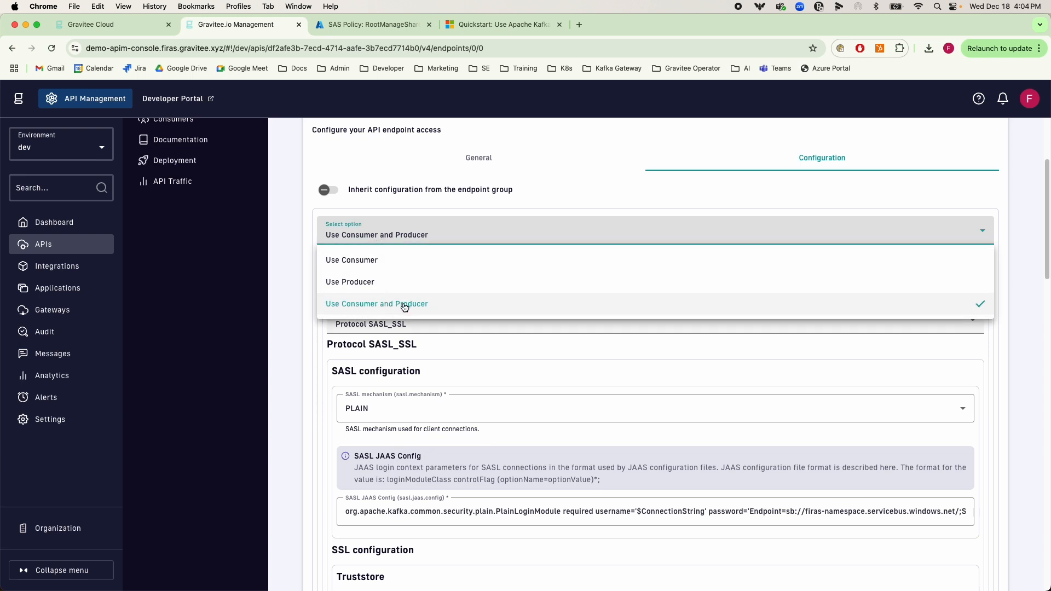
click(288, 297)
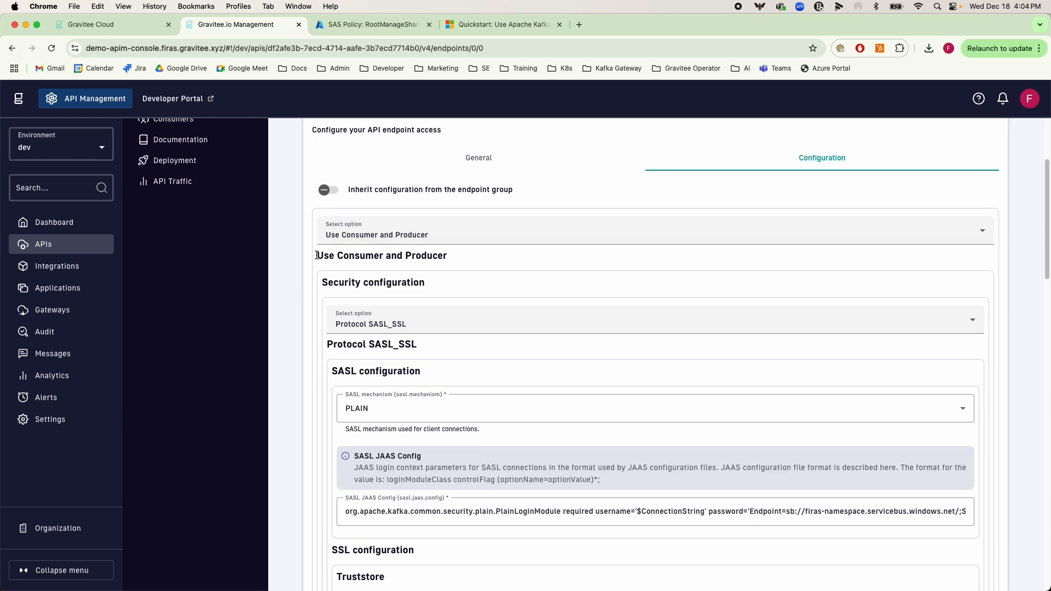
Compare the endpoint's security protocol setting with the Microsoft Learn quickstart configuration
scroll(383, 383, up, 1)
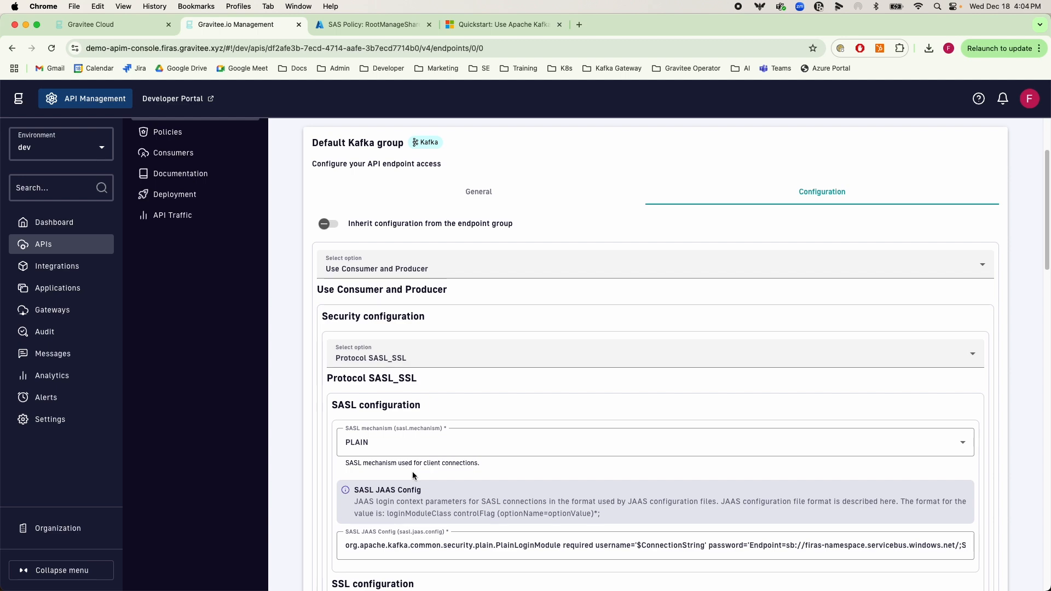
scroll(414, 476, down, 2)
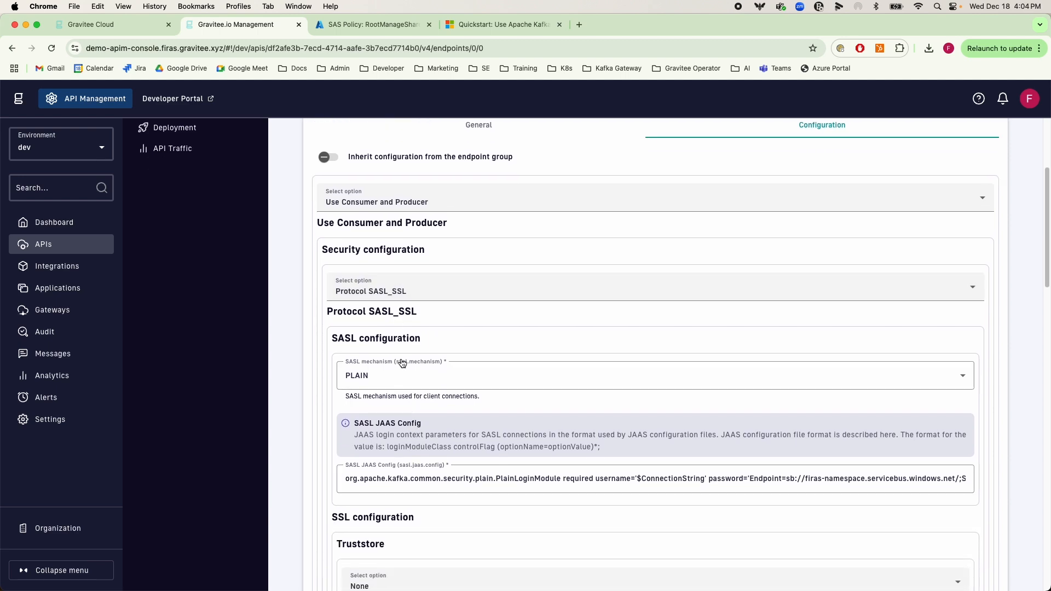
click(477, 25)
click(236, 25)
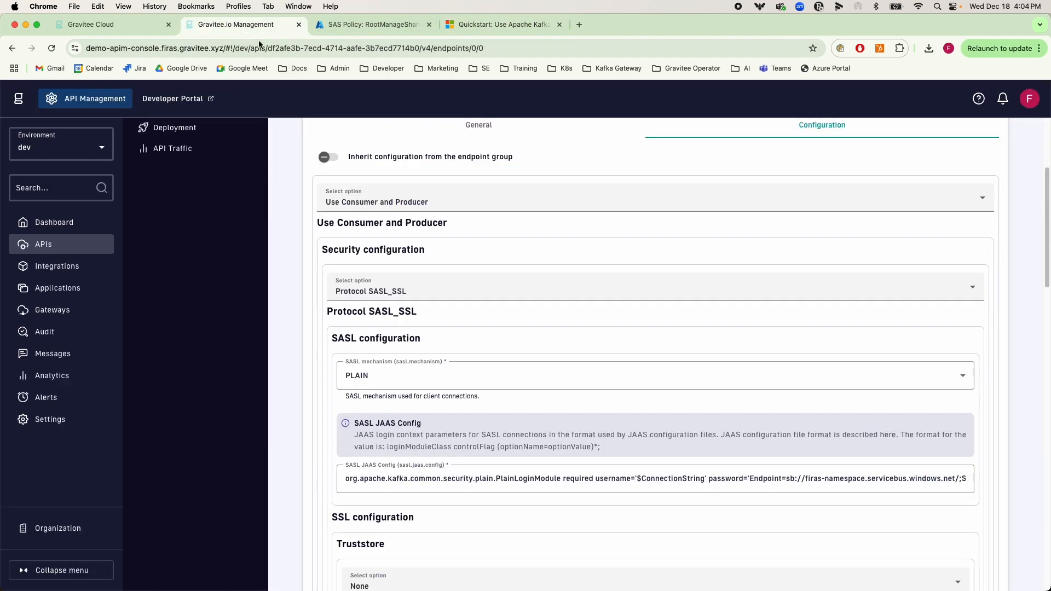
click(390, 296)
click(387, 361)
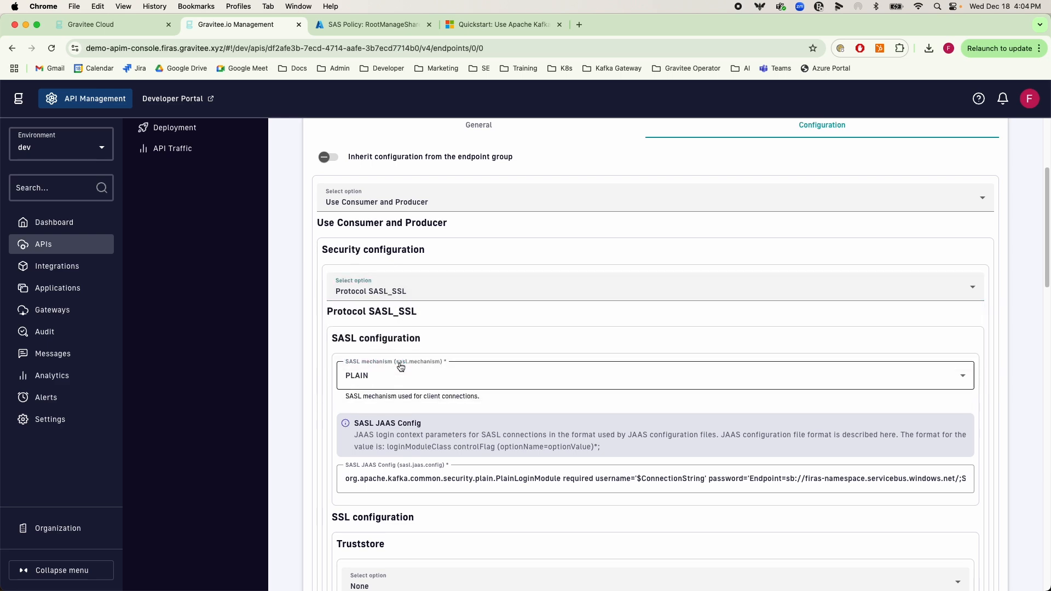
Check the endpoint's SASL mechanism against the sasl.mechanism line in the quickstart
scroll(362, 369, down, 1)
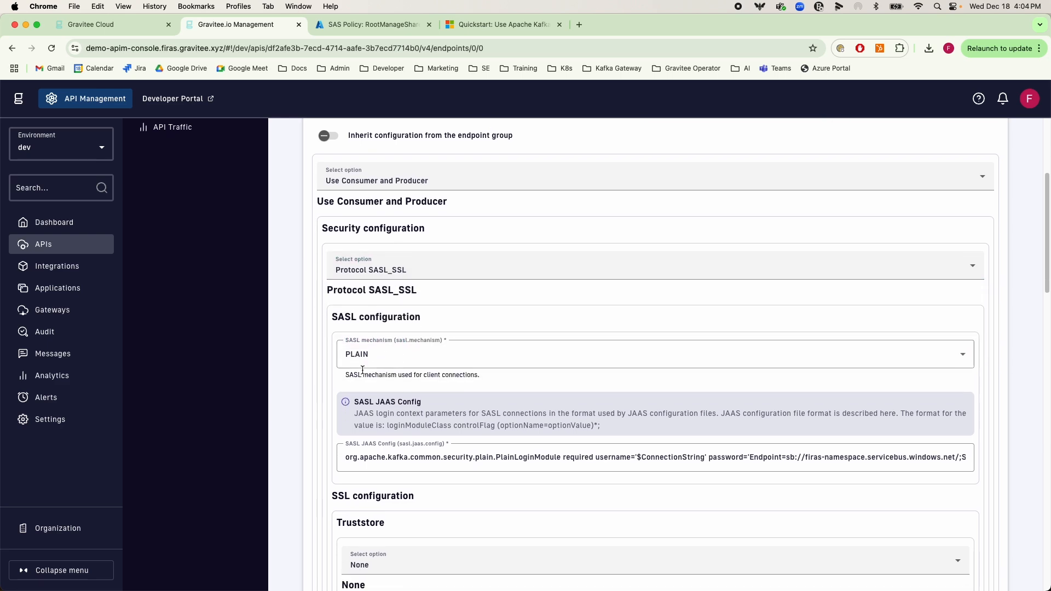
click(492, 25)
drag(449, 383, 407, 380)
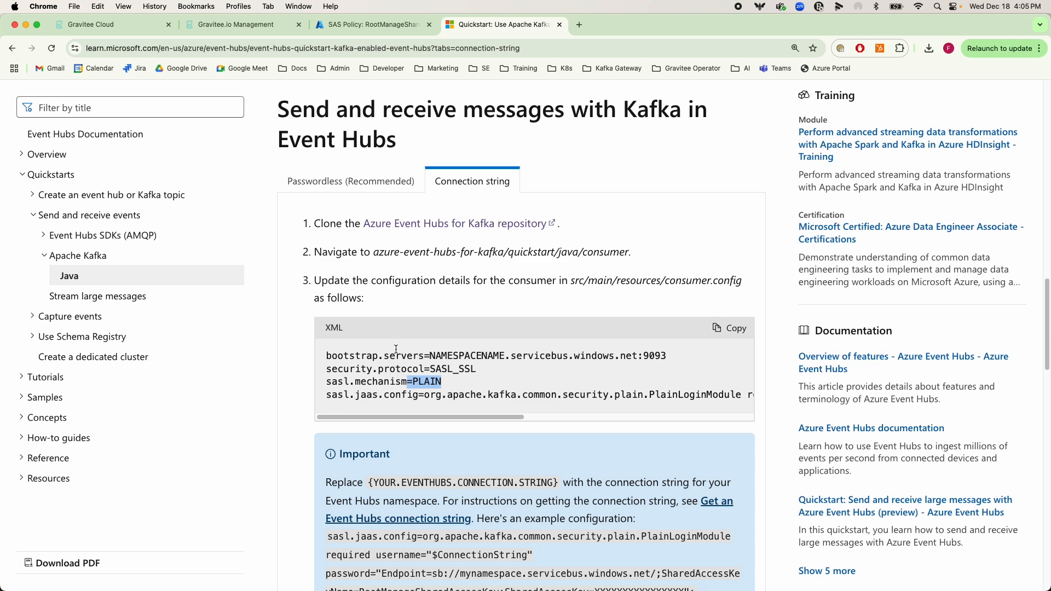
click(249, 26)
Examine the endpoint's SASL JAAS Config value and the connection string placeholder in the quickstart's sasl.jaas.config line
scroll(361, 176, down, 3)
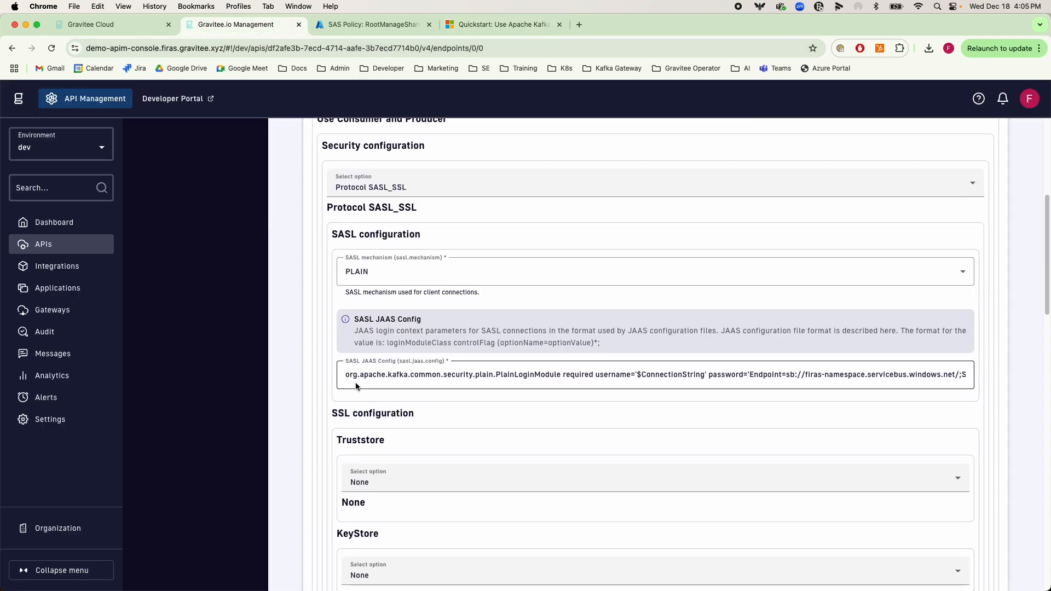
click(351, 379)
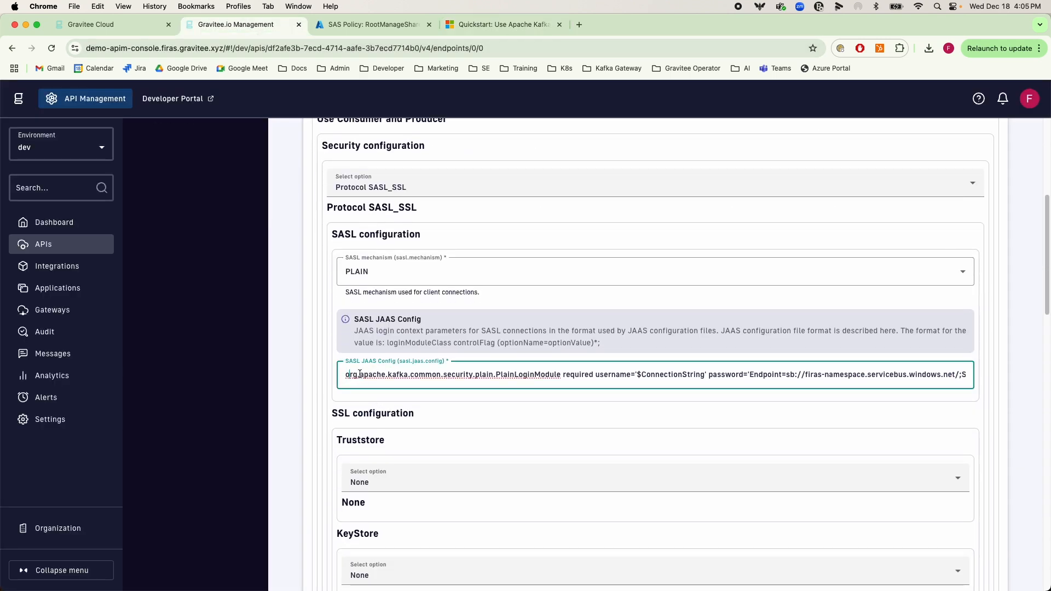
drag(346, 376, 970, 382)
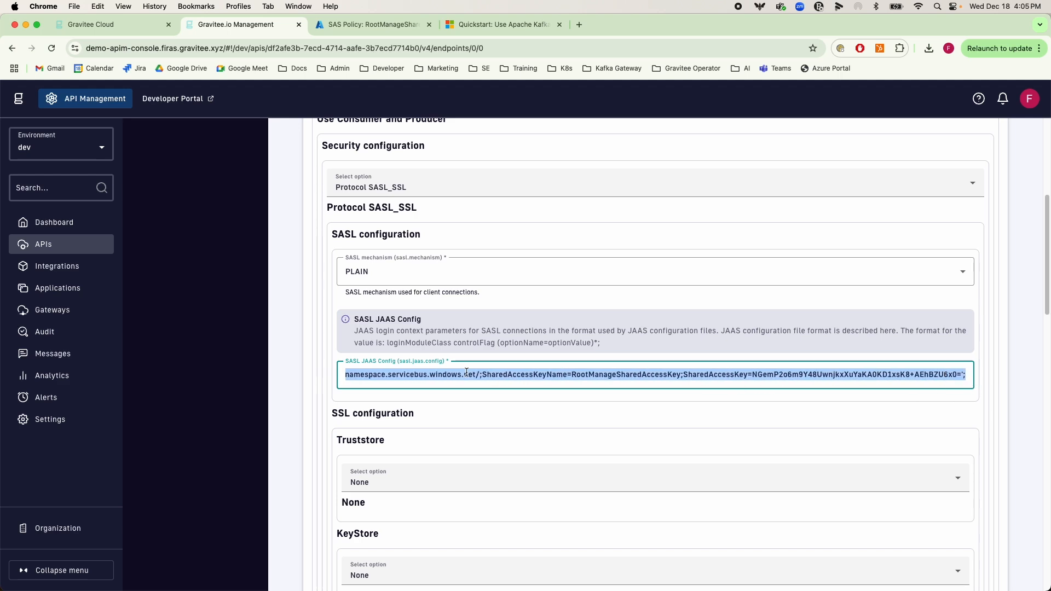
click(485, 29)
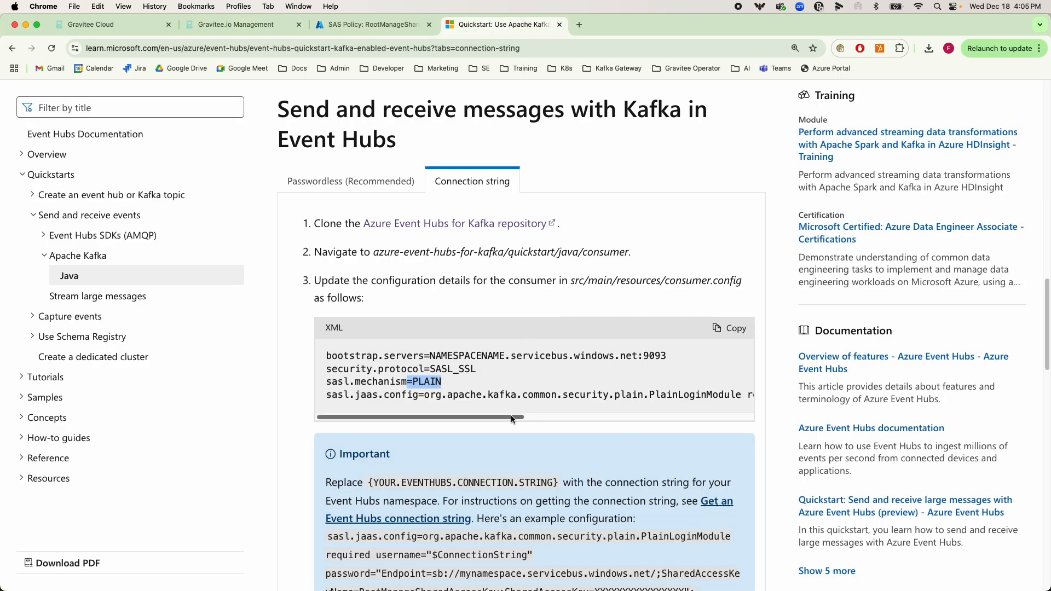
drag(511, 415, 625, 417)
scroll(625, 405, right, 10)
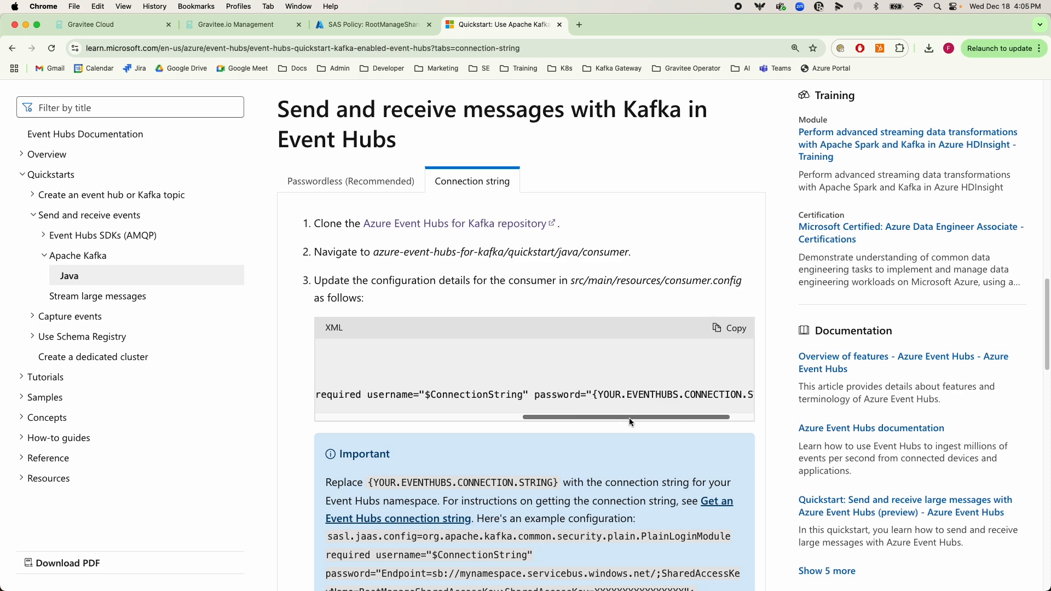
drag(548, 398, 743, 399)
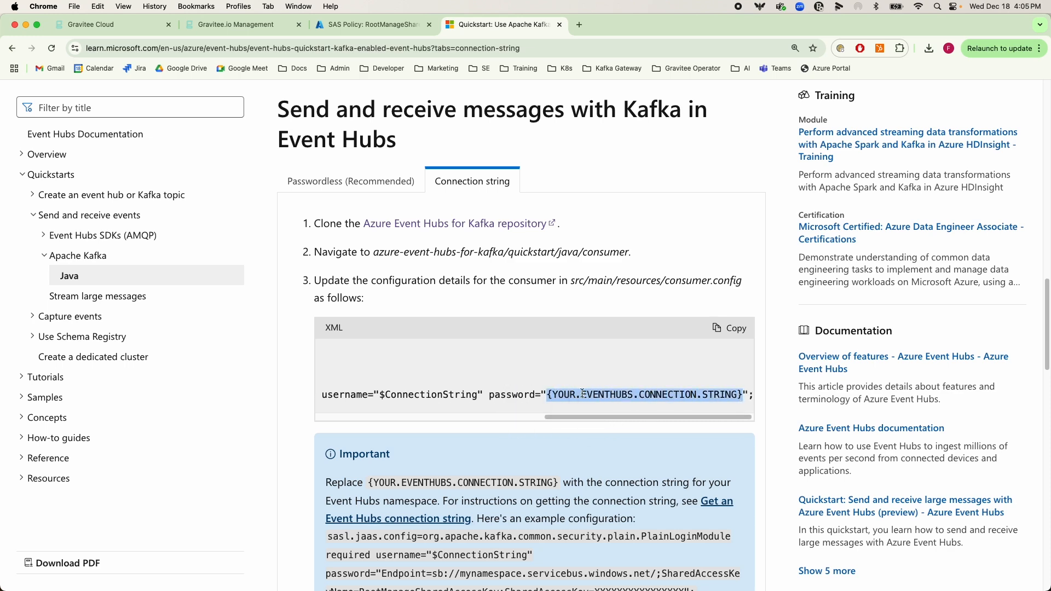
Return to Gravitee and inspect the connection string used as the password in the SASL JAAS Config
click(251, 25)
click(803, 374)
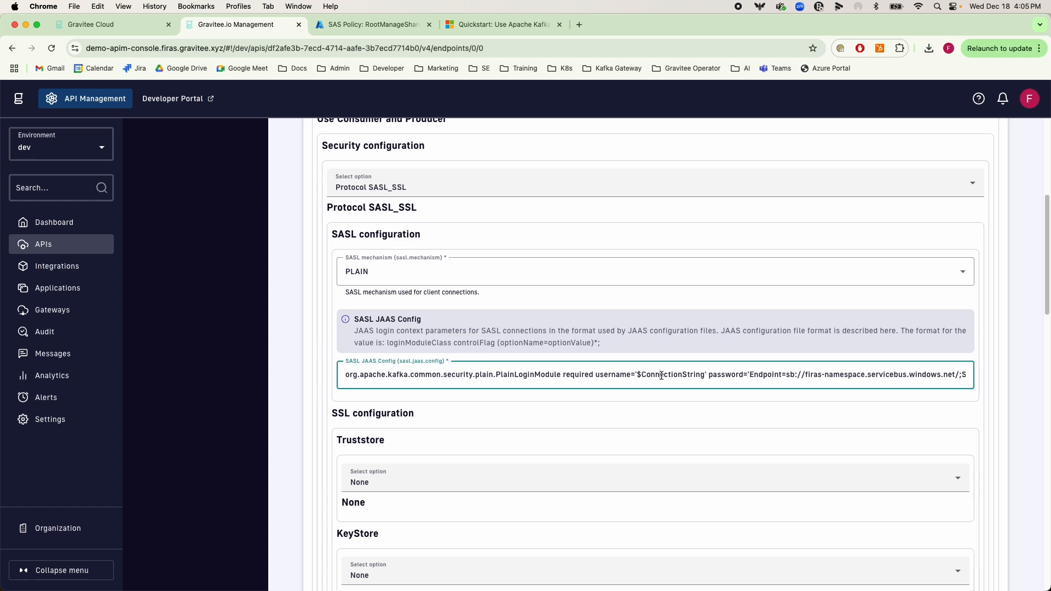
drag(749, 374, 952, 377)
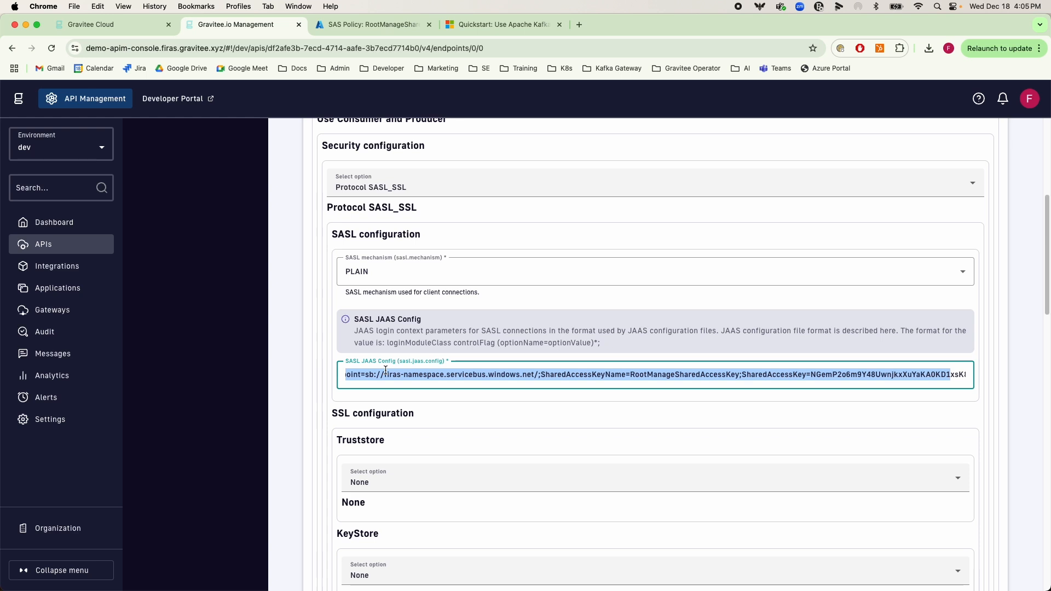
Copy the primary key connection string from the RootManageSharedAccessKey policy in the Azure portal and locate its place in Gravitee's SASL JAAS Config
click(388, 25)
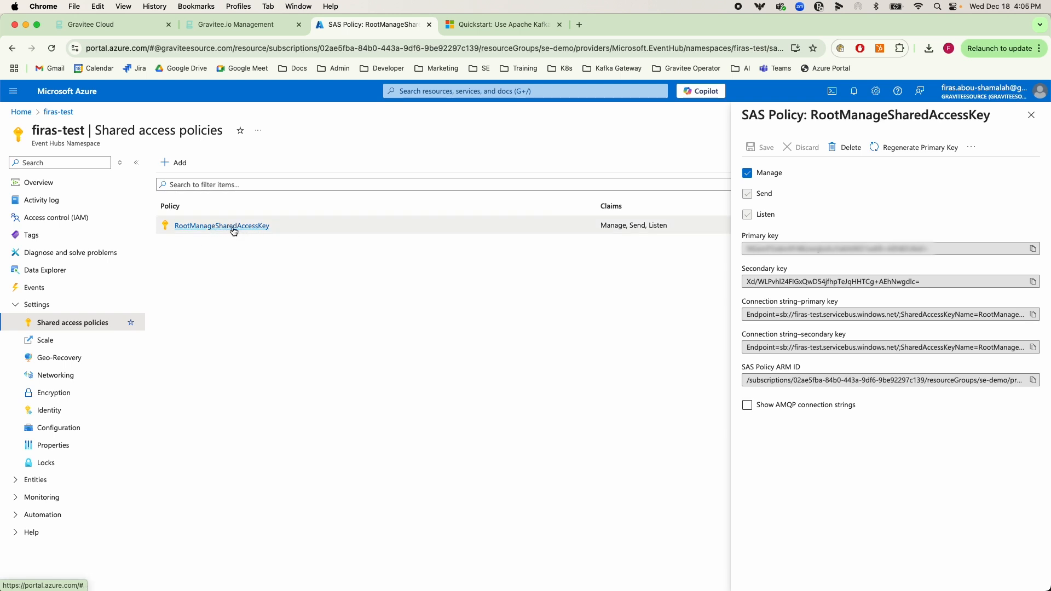
click(1033, 316)
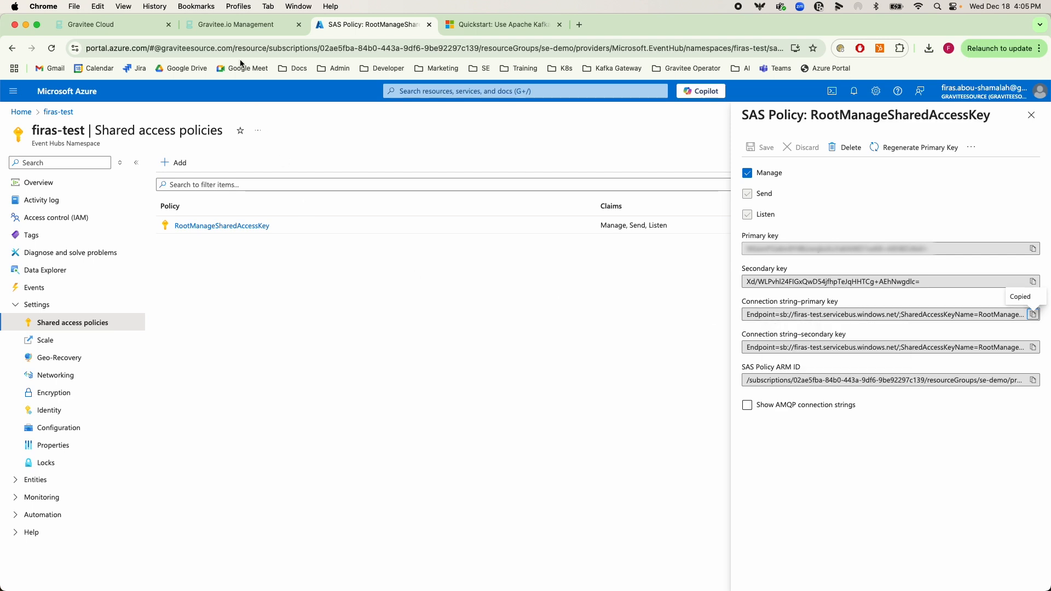
click(242, 26)
drag(749, 374, 962, 374)
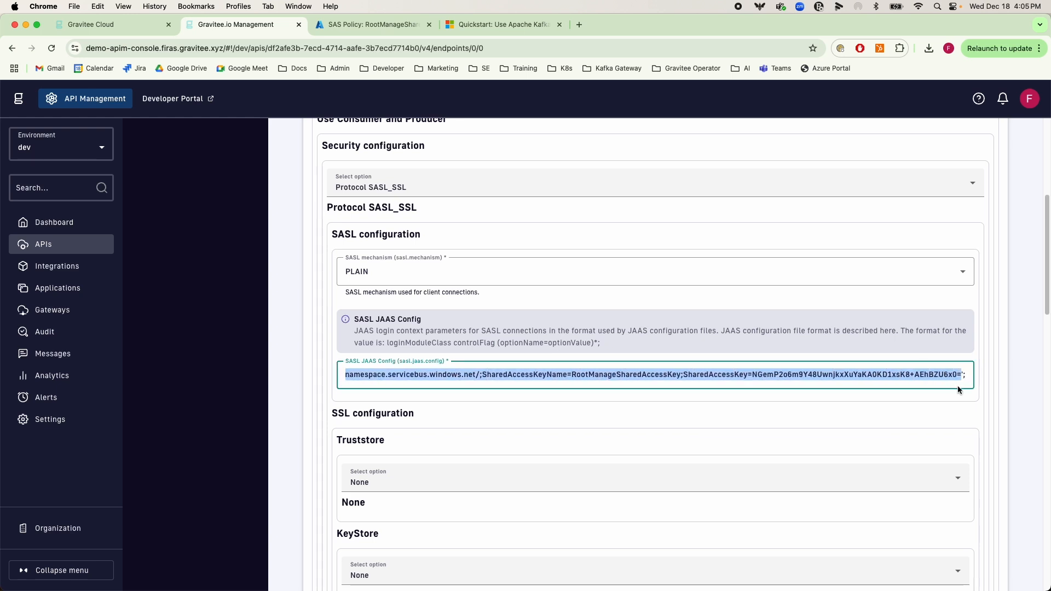
drag(955, 375, 965, 375)
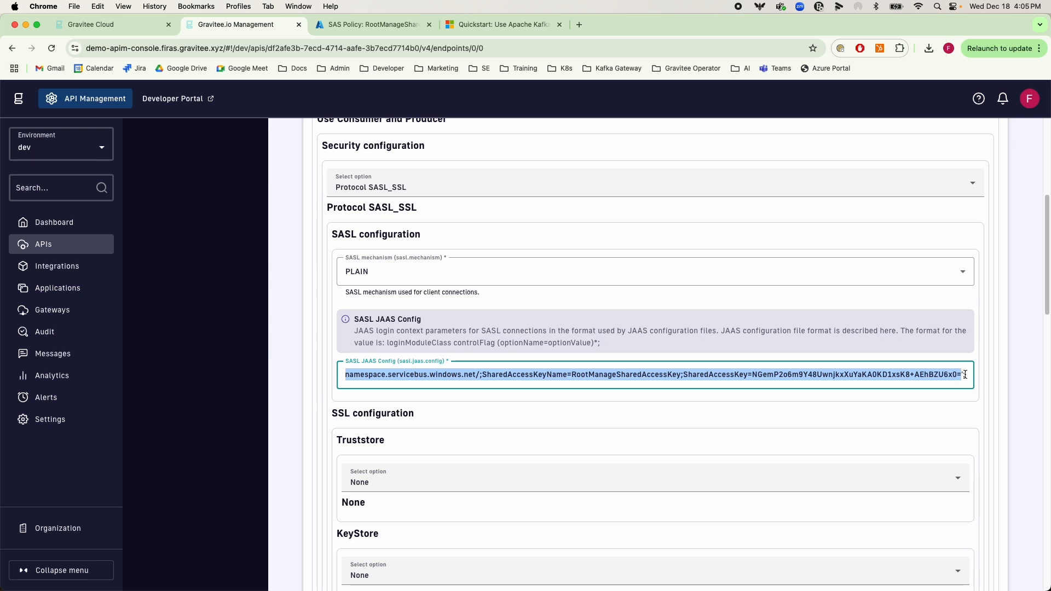
click(583, 378)
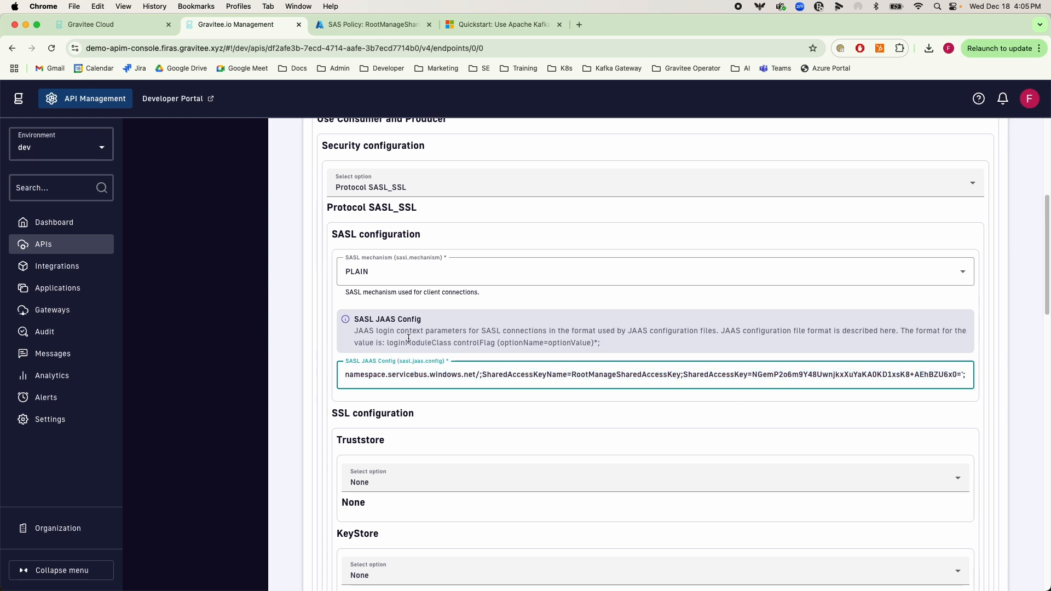
Review the endpoint's remaining producer and consumer settings through to the event hub name in the list of Kafka topics
scroll(327, 186, up, 1)
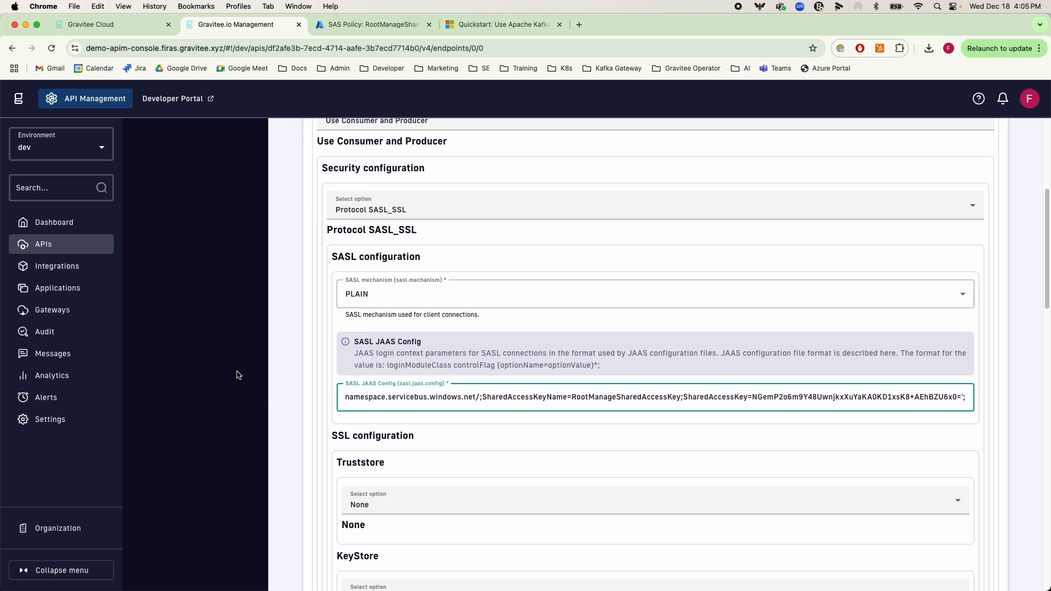
scroll(273, 359, down, 10)
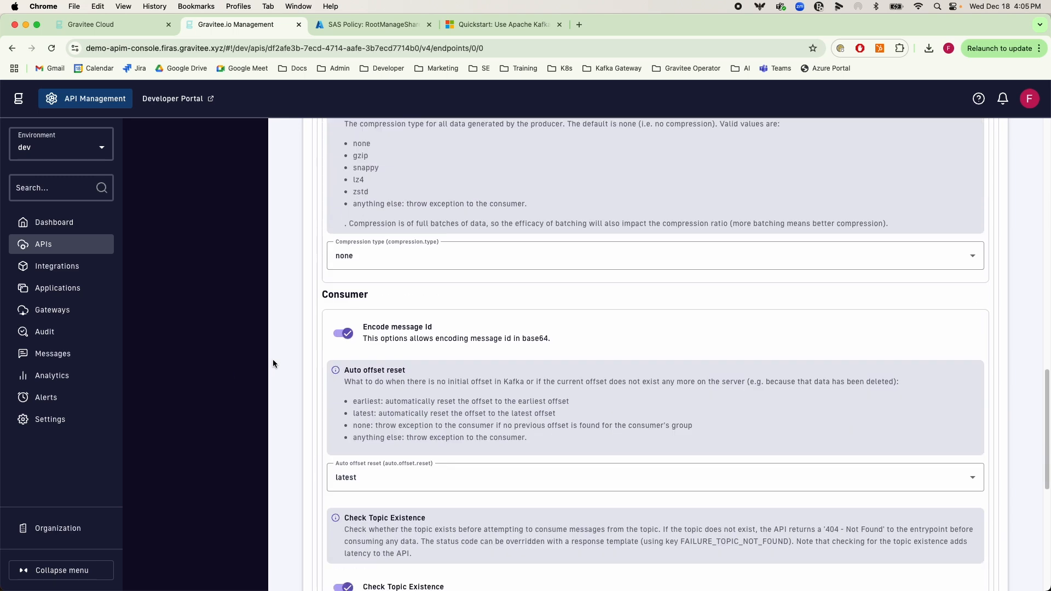
scroll(273, 359, down, 7)
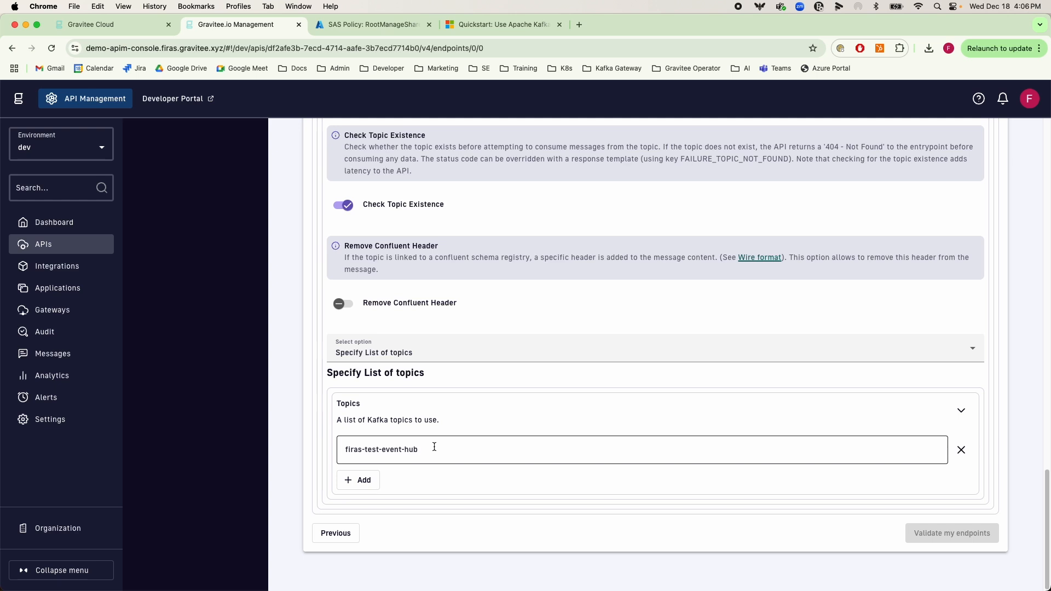
drag(435, 446, 343, 448)
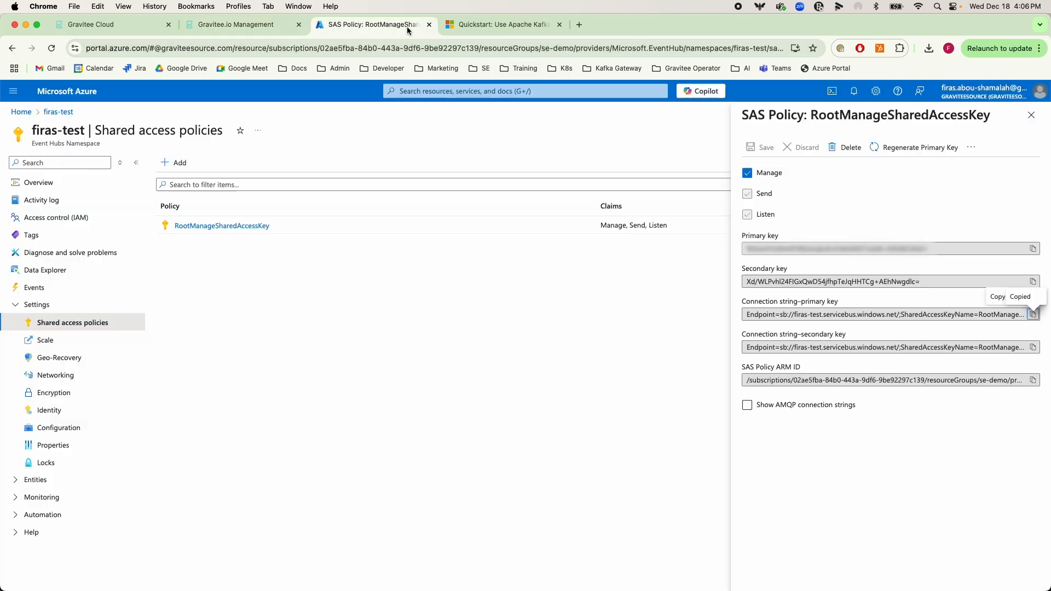
Open the Event Hubs namespace's Data Explorer in the Azure portal and check the available event hub against Gravitee's topic
click(410, 27)
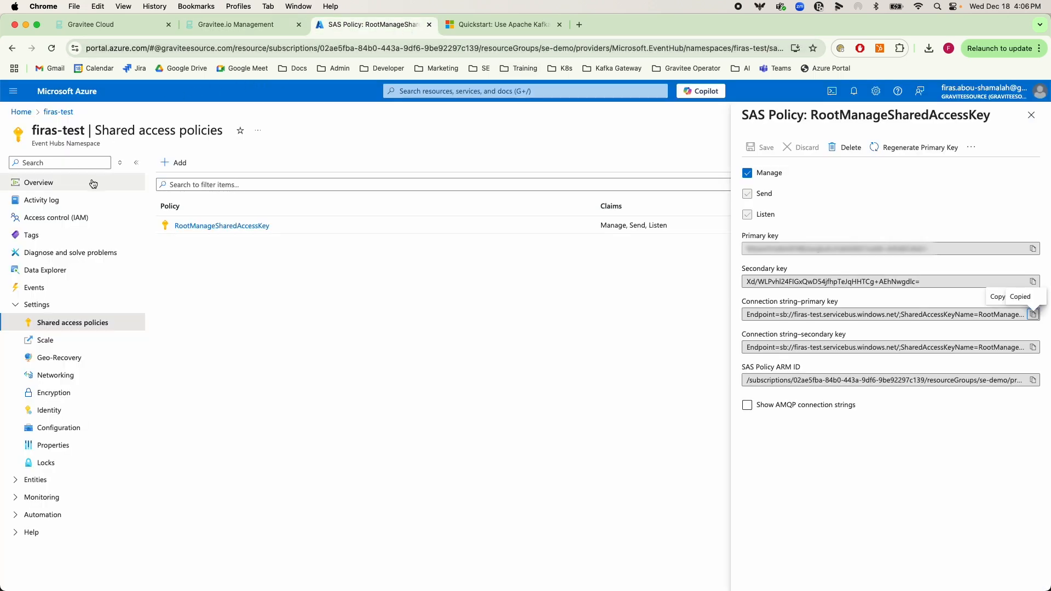
click(39, 182)
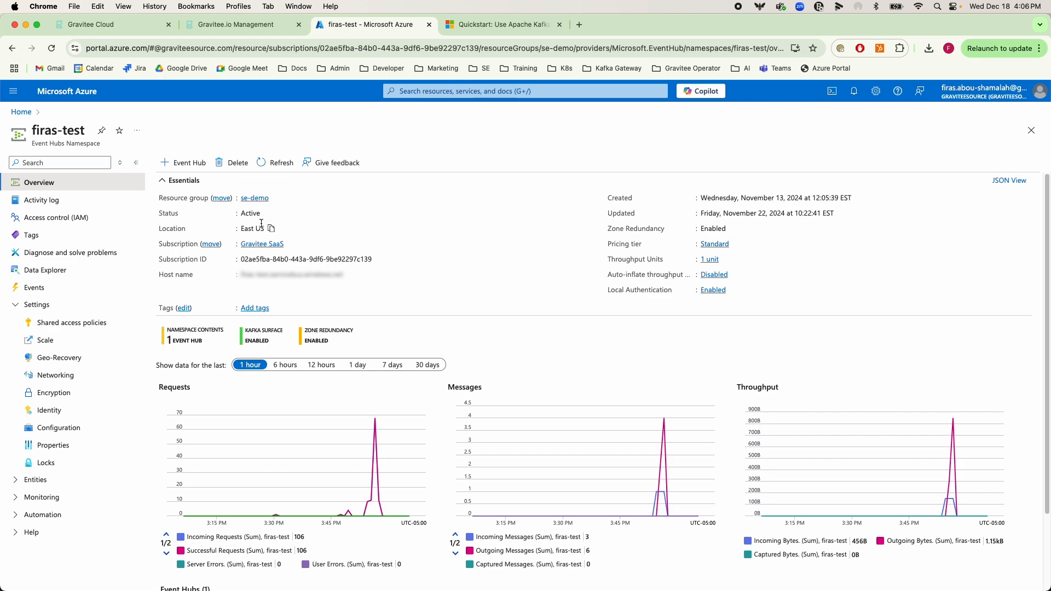
click(236, 24)
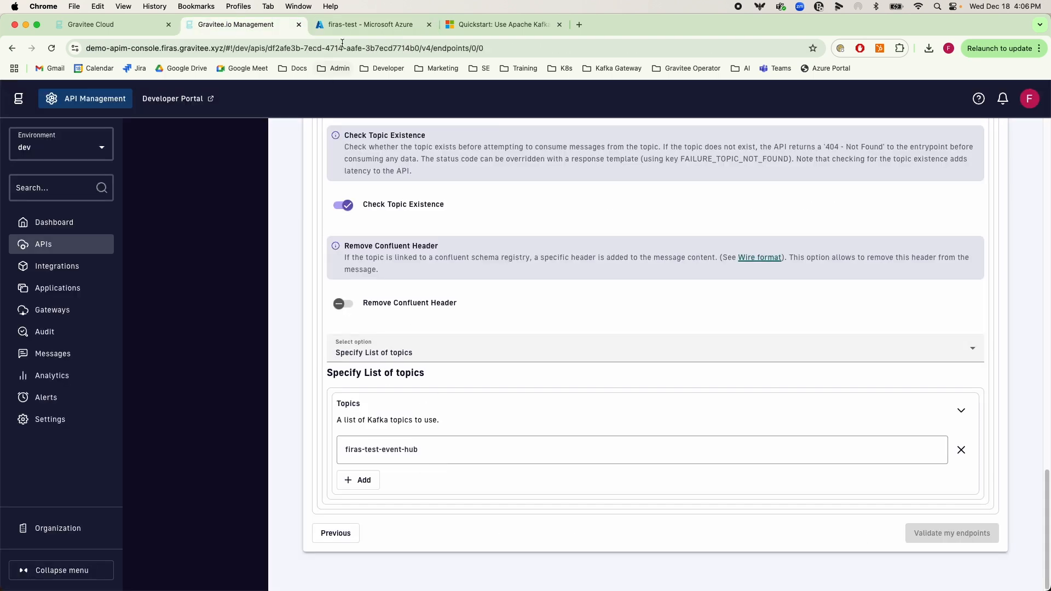
click(372, 25)
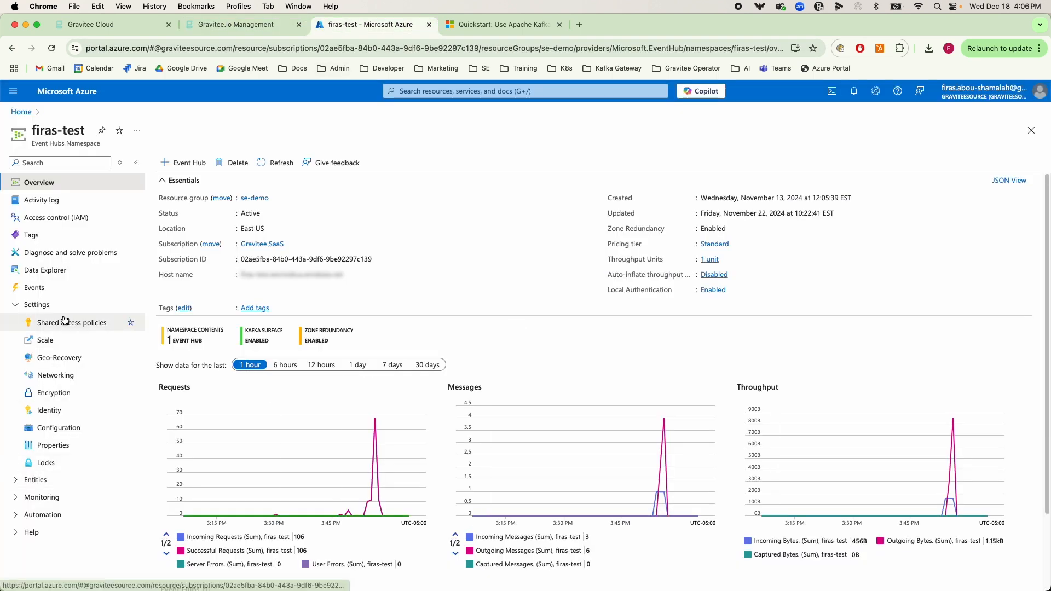
click(58, 270)
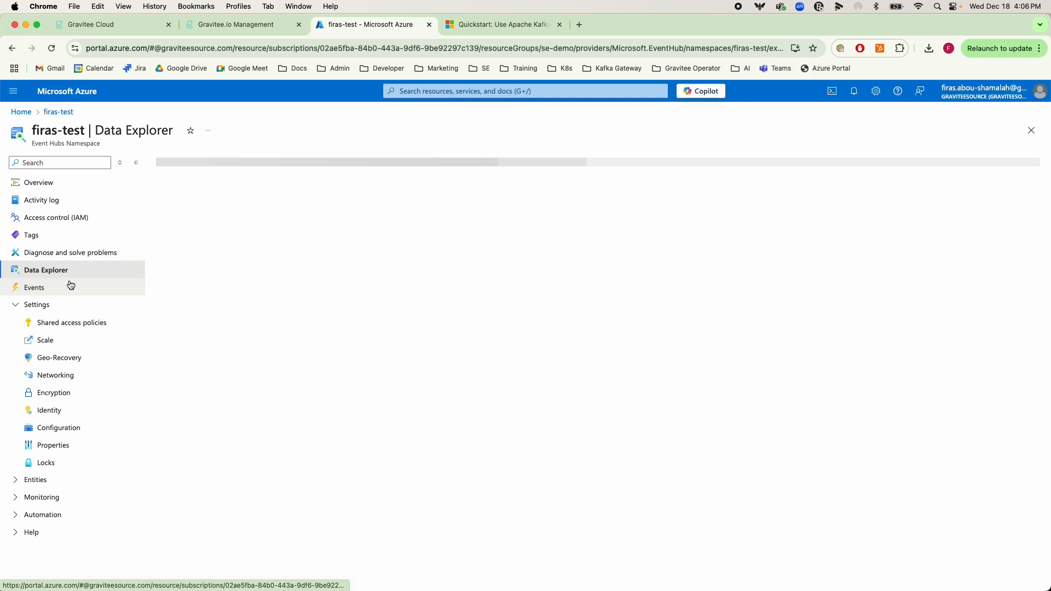
click(206, 186)
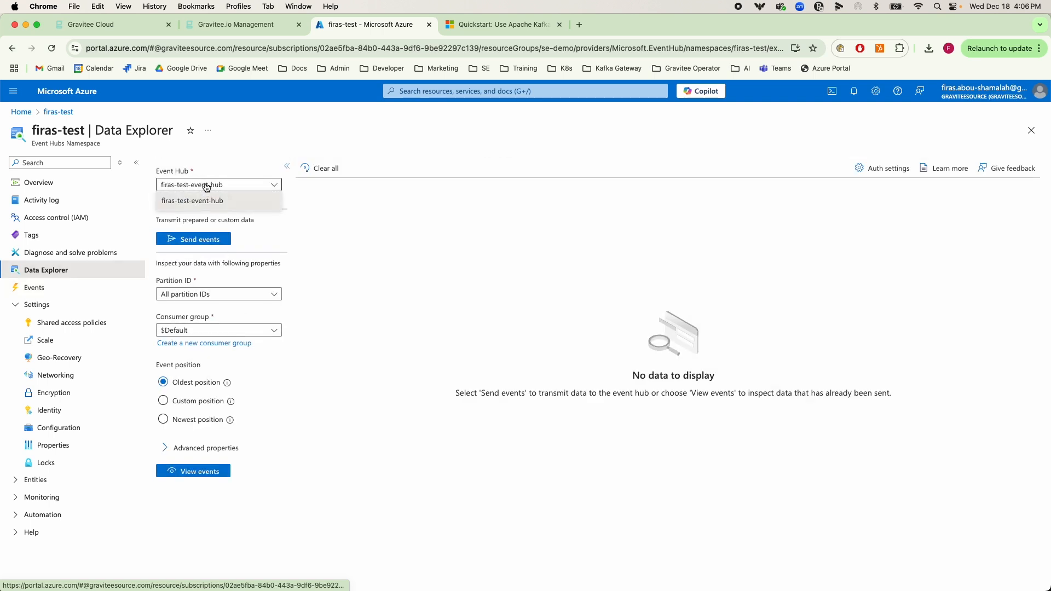
click(233, 159)
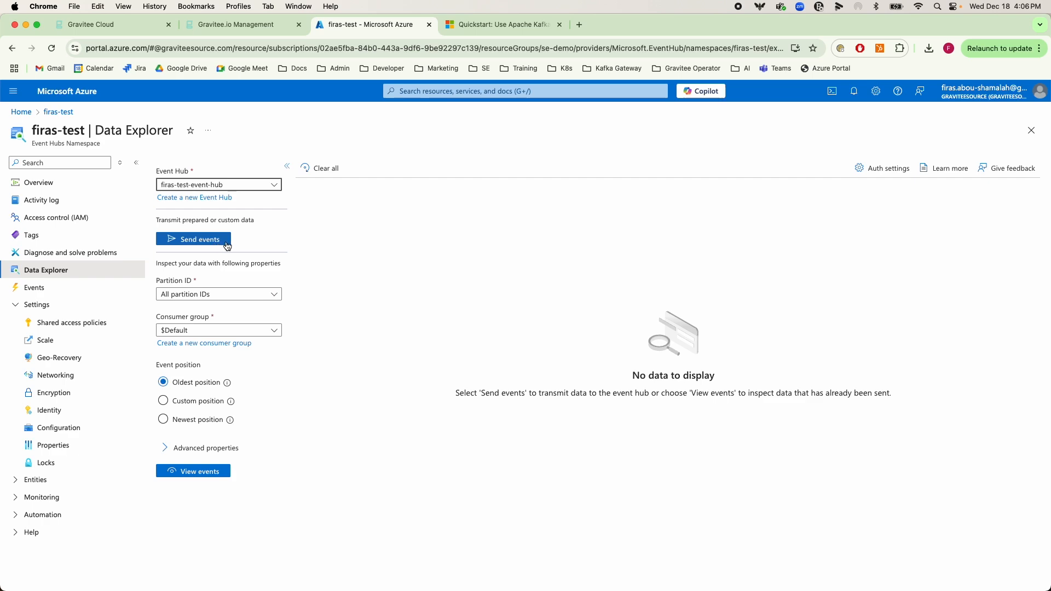
Revisit the top of Gravitee's endpoint configuration, then switch to Postman and collapse the Event Streaming collection around the POST Producer request
click(236, 24)
scroll(303, 258, up, 5)
scroll(285, 252, up, 15)
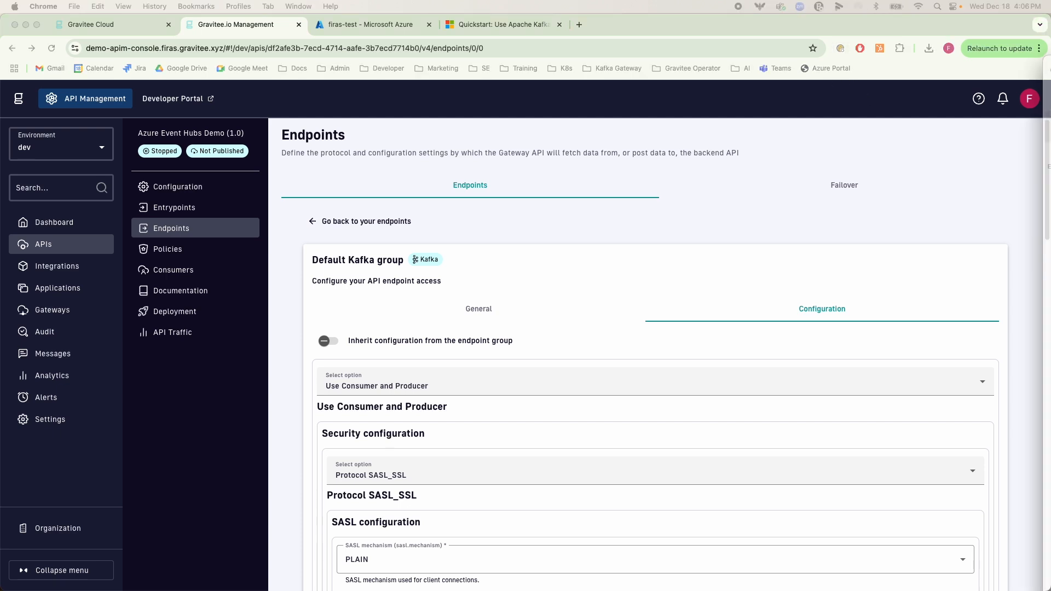
drag(1050, 121, 406, 54)
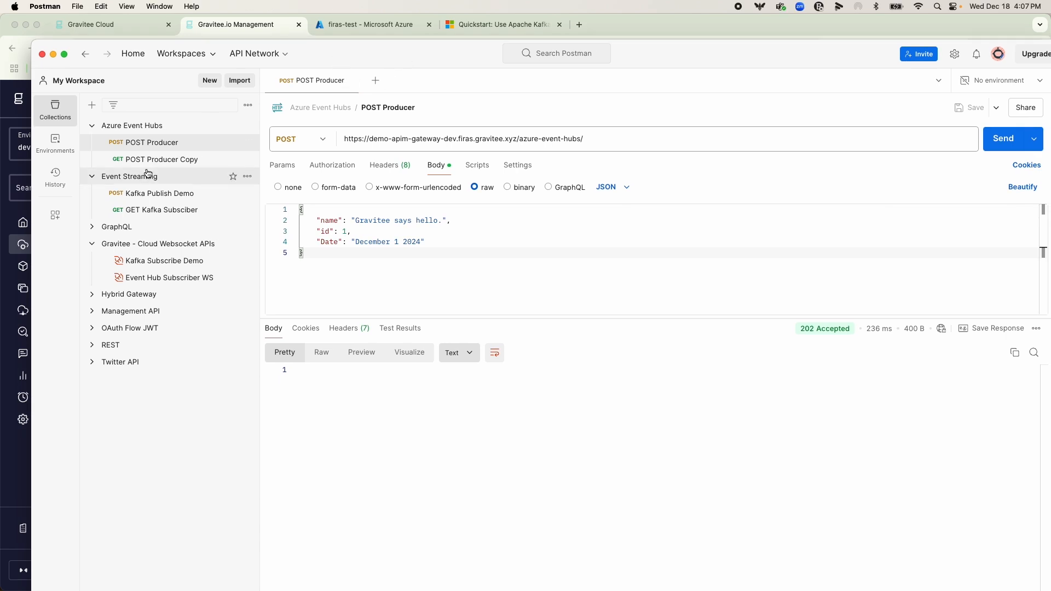
click(92, 176)
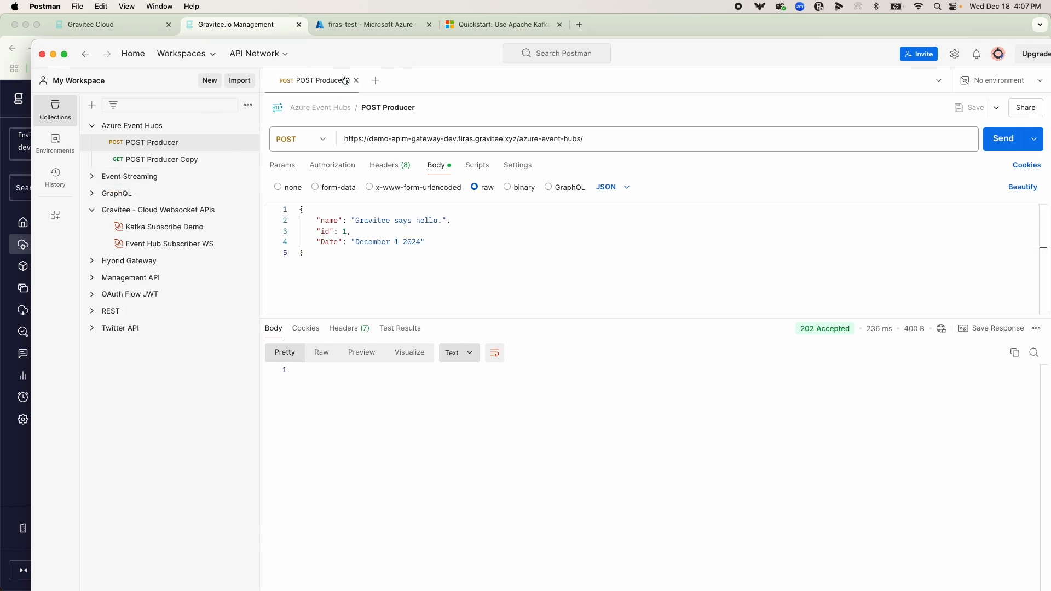
double_click(348, 51)
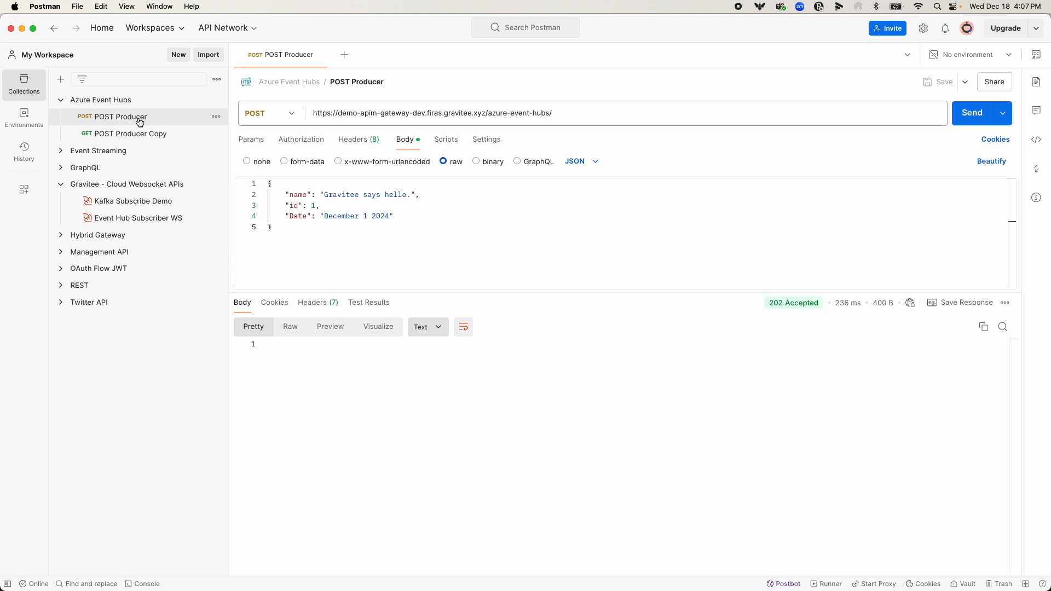
Examine the POST Producer request's URL, covering the gateway host and the context path
drag(564, 115, 302, 113)
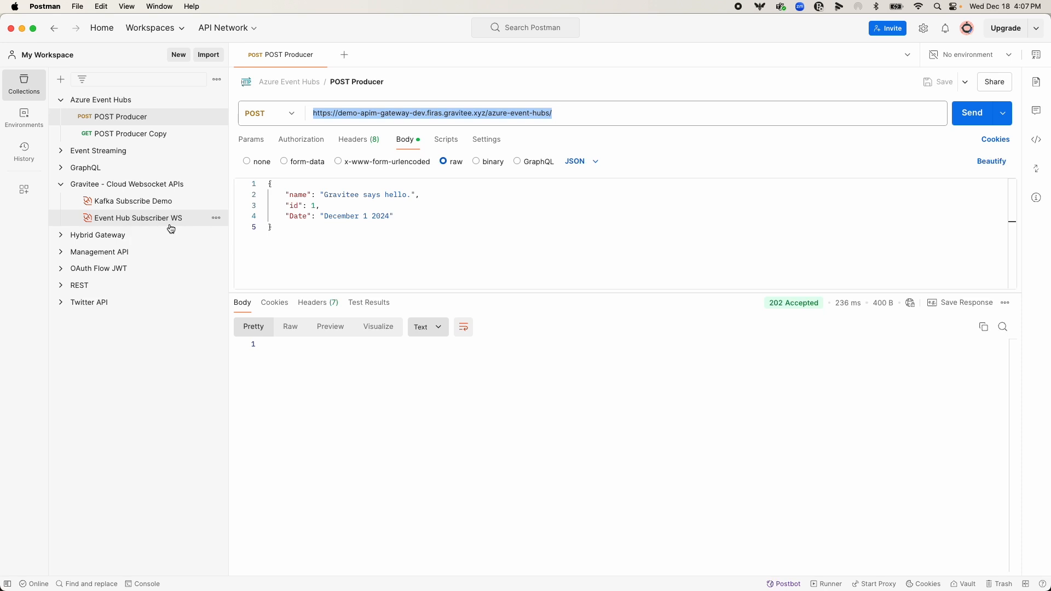
click(421, 113)
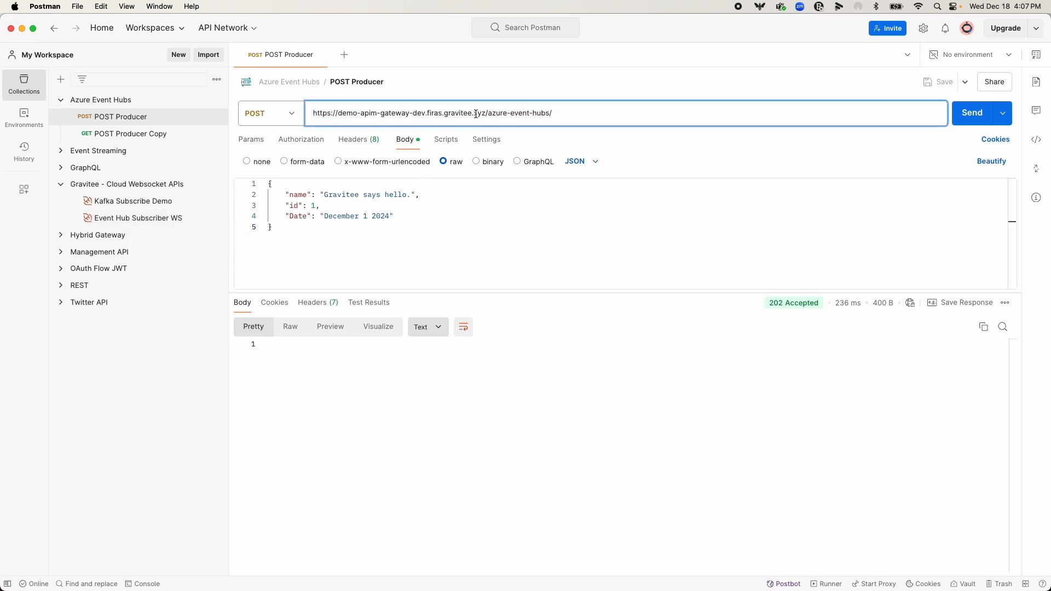
drag(482, 112, 265, 112)
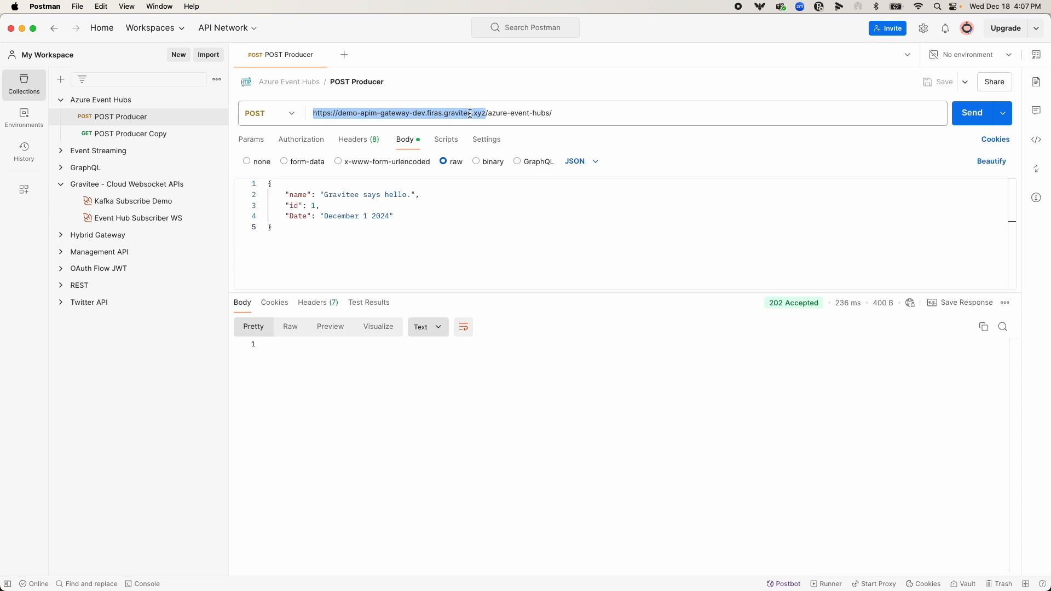
drag(488, 111, 550, 113)
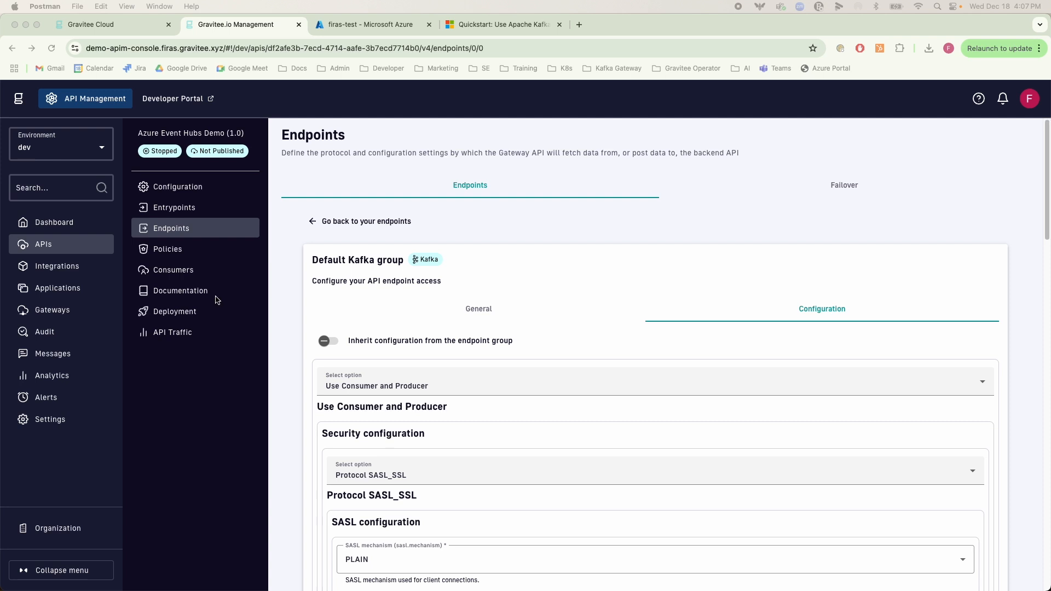
Check the API's context path in Gravitee's Entrypoints, then return to the POST Producer request in Postman
click(179, 210)
drag(432, 290, 325, 289)
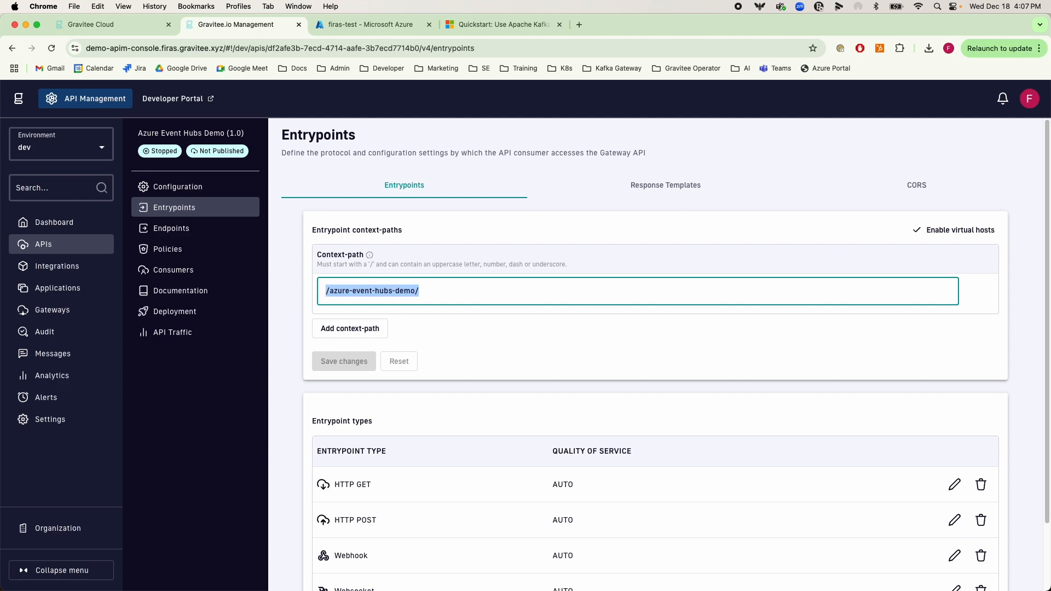
key(super+Tab)
click(617, 182)
drag(484, 97, 1050, 113)
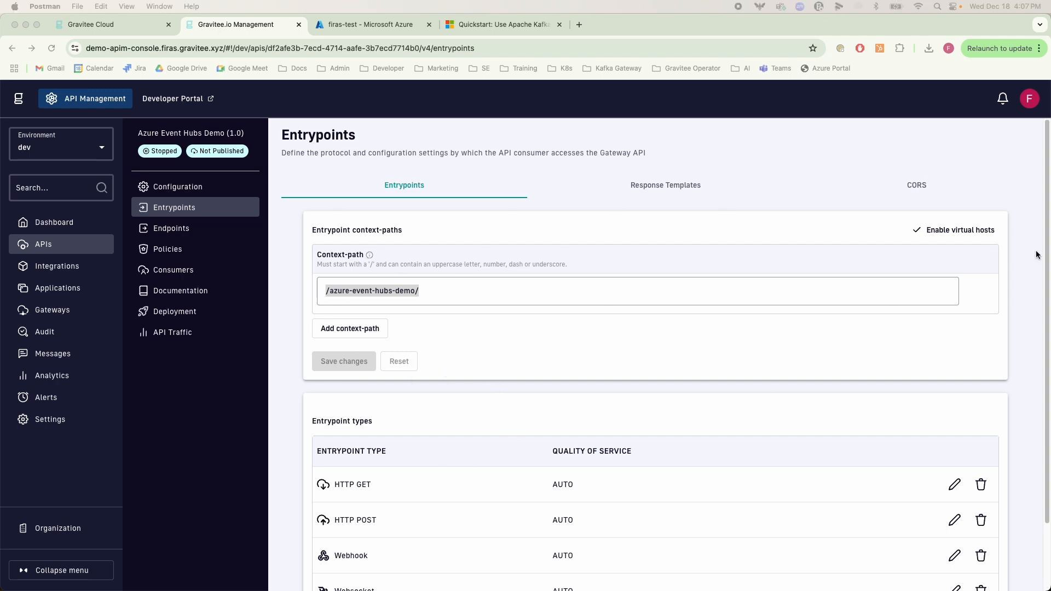
drag(0, 70, 295, 53)
double_click(296, 57)
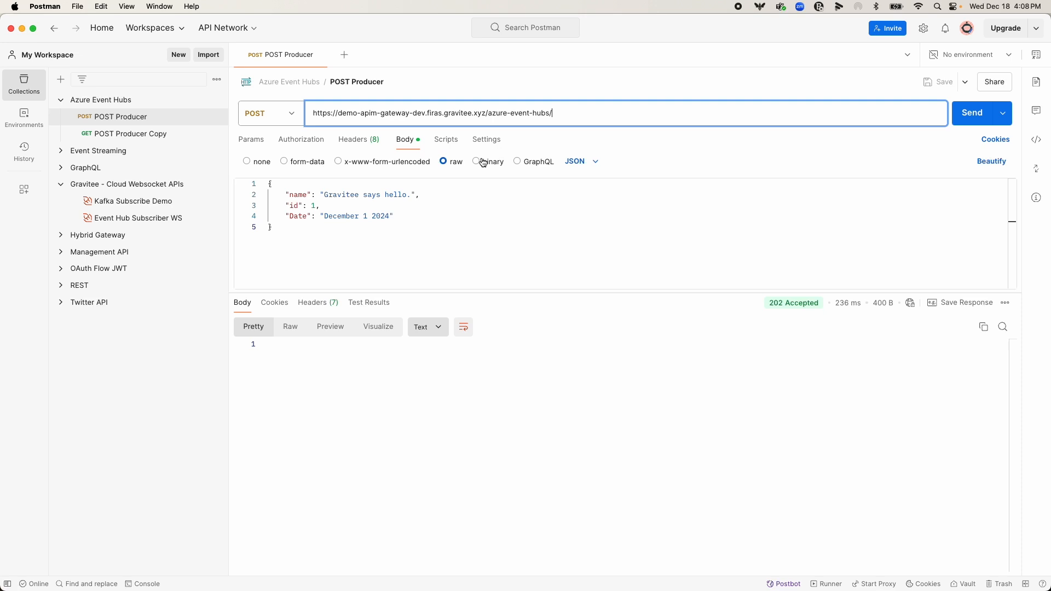
Set the POST Producer message's id to 2 and its date to December 18 2024, and send the request
click(365, 216)
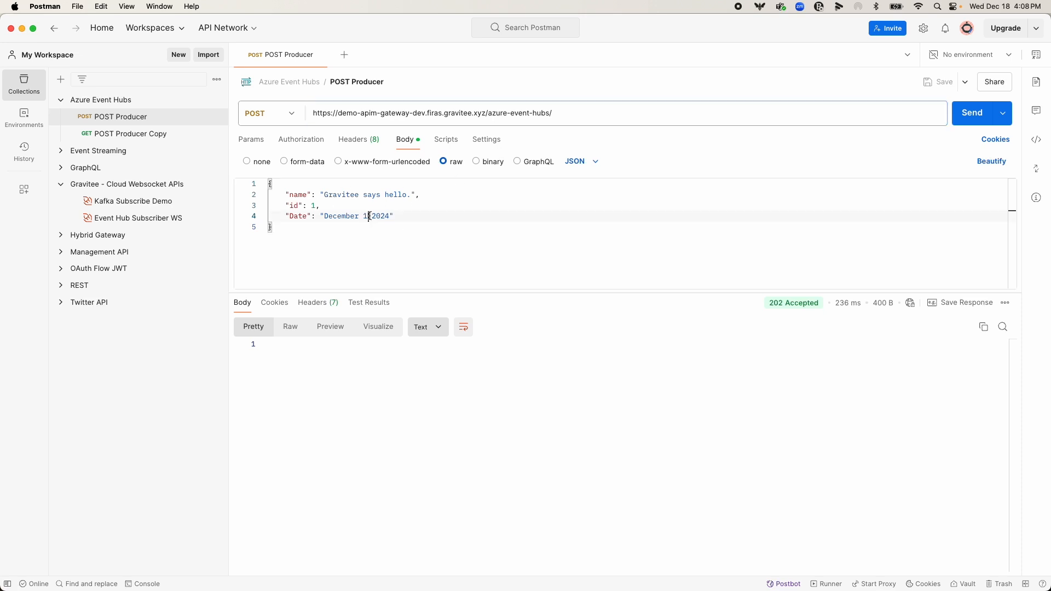
text(8)
click(374, 203)
key(Left)
key(BackSpace)
text(2)
click(964, 122)
mouse_move(789, 307)
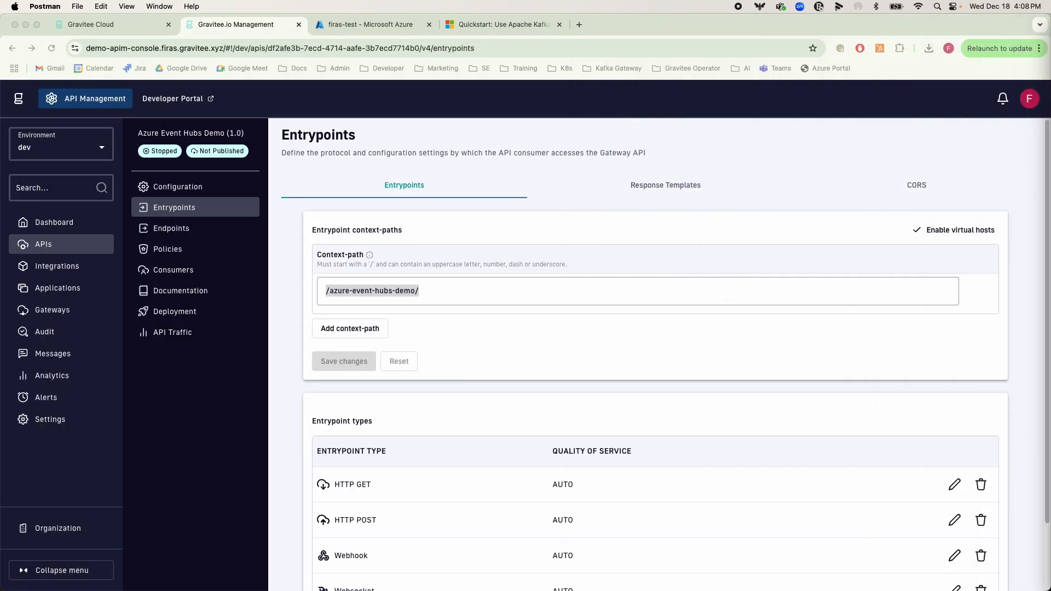
View the event hub's events in the Azure Data Explorer and inspect the id and date of the newest event's body
click(386, 26)
click(209, 447)
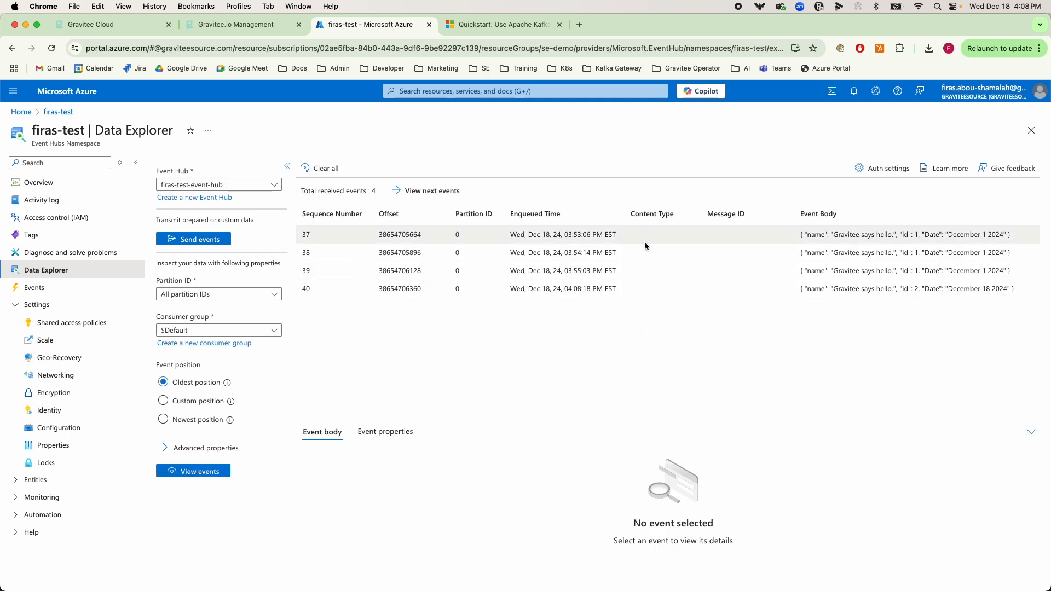
click(643, 290)
click(360, 471)
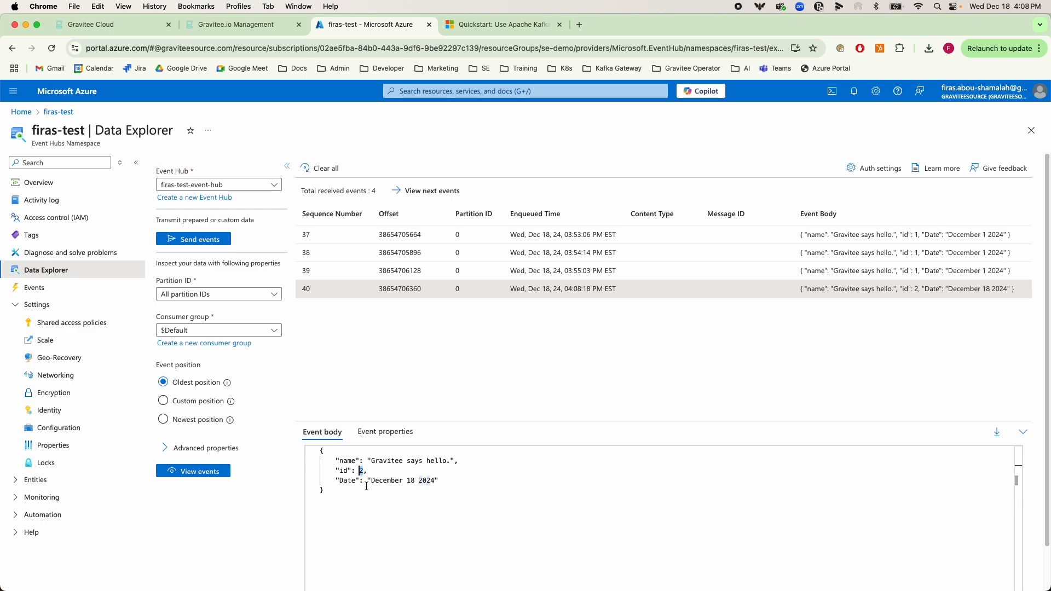
drag(368, 480, 440, 480)
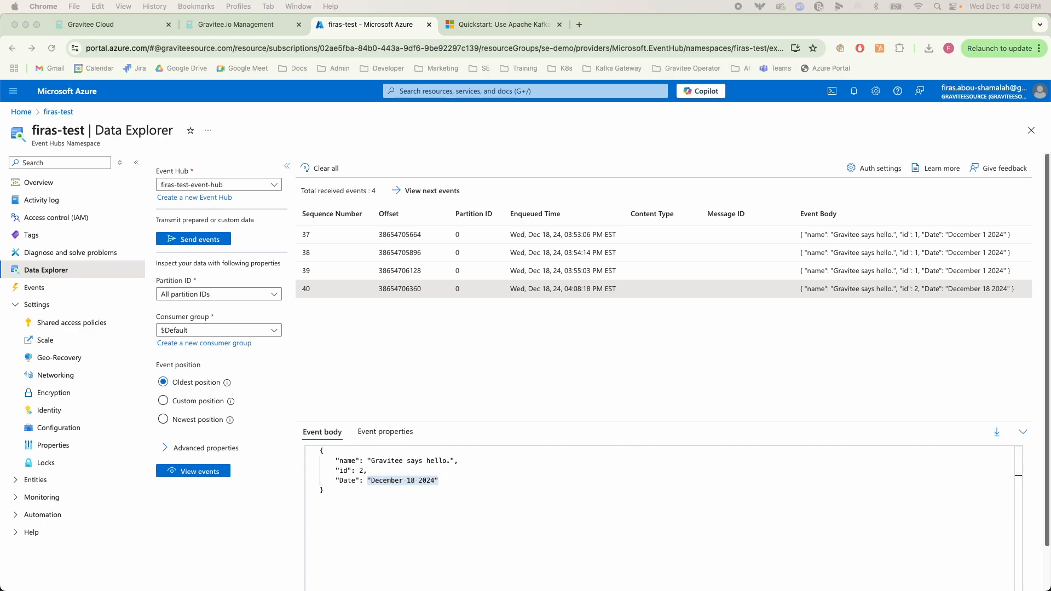
Return to Gravitee and open the configuration of the Default Kafka endpoint
drag(1050, 174, 455, 97)
click(258, 28)
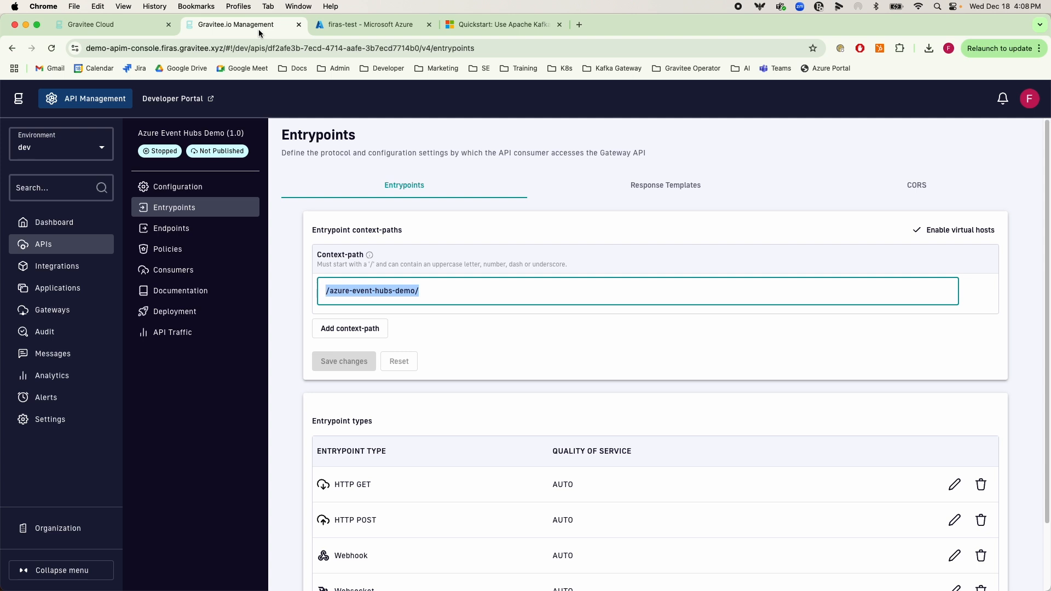
click(214, 228)
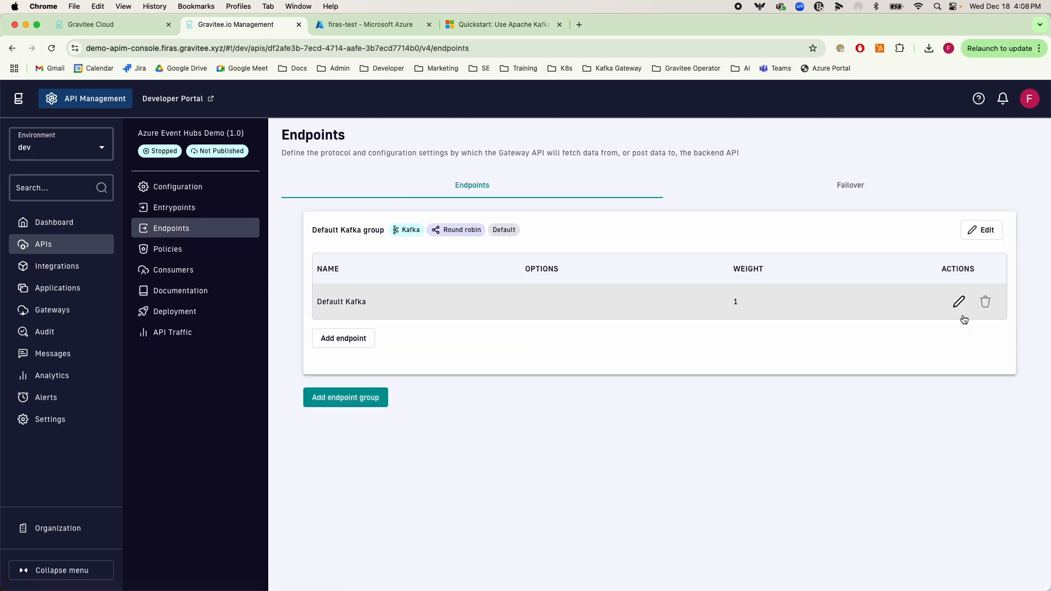
click(958, 302)
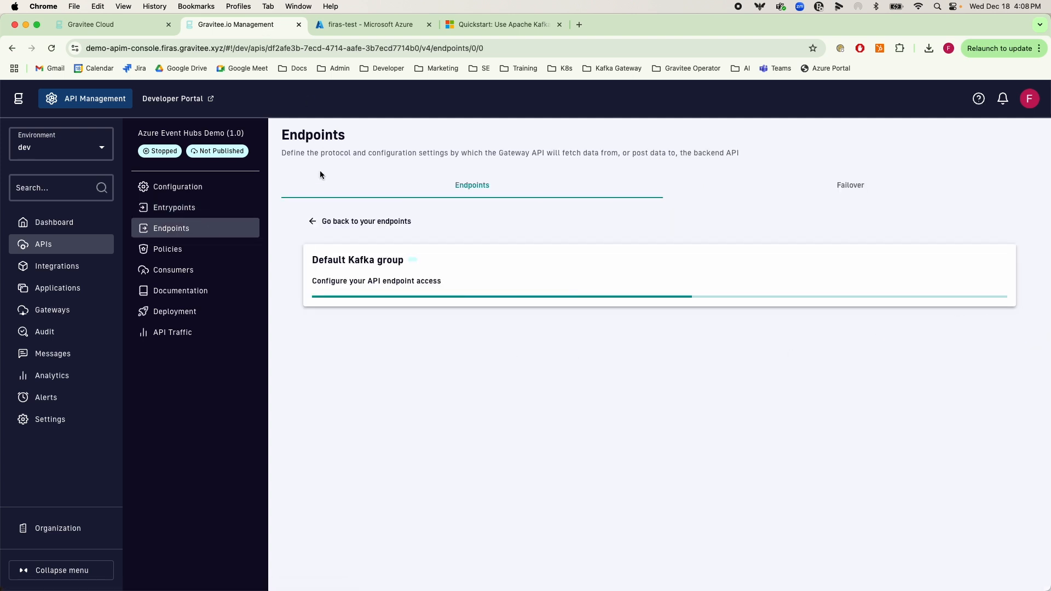
click(821, 309)
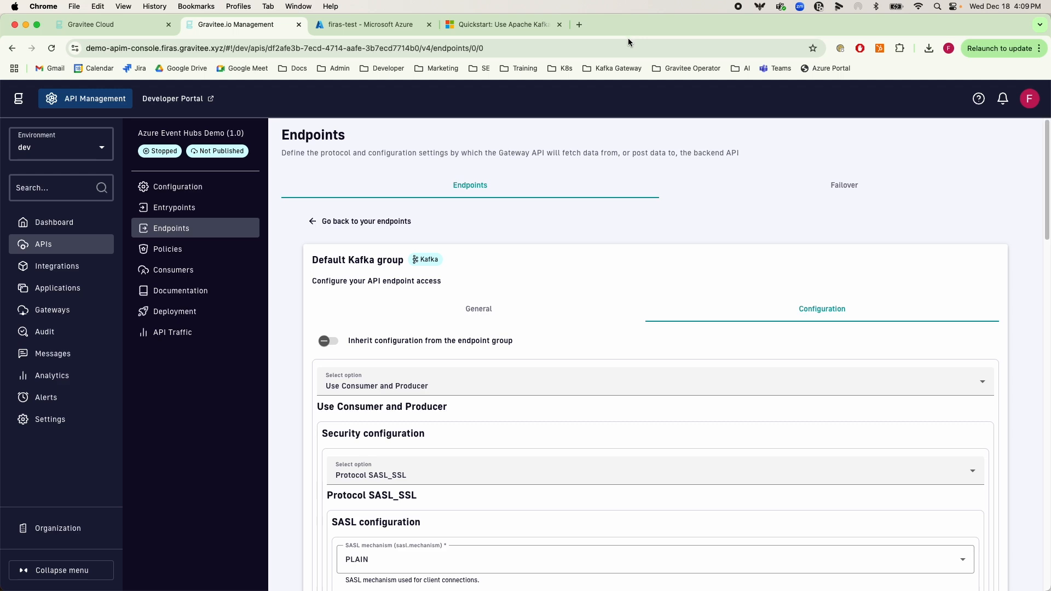
Switch to Postman, set the POST Producer message's date to December 19 2024 and id to 3, and send it
key(ctrl+Up)
click(446, 176)
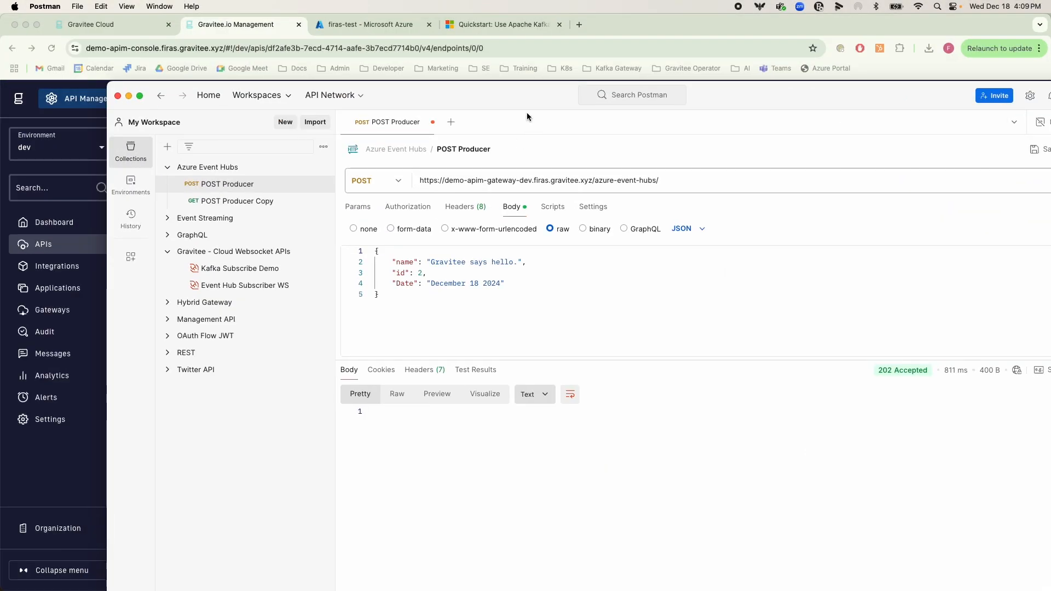
double_click(518, 87)
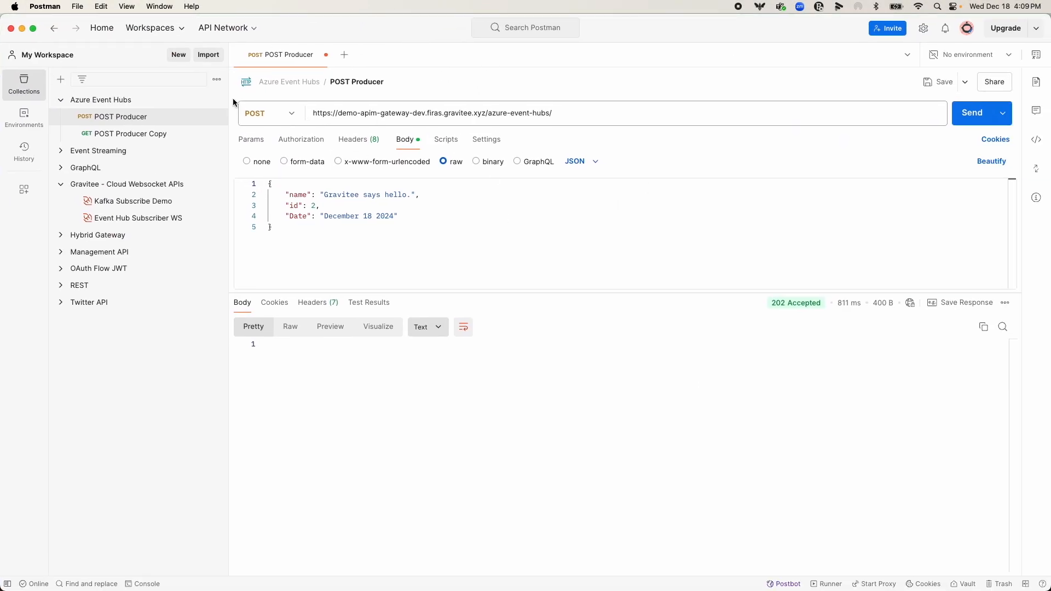
click(371, 217)
double_click(371, 217)
text(19)
key(Up)
key(Left)
text(3)
click(964, 113)
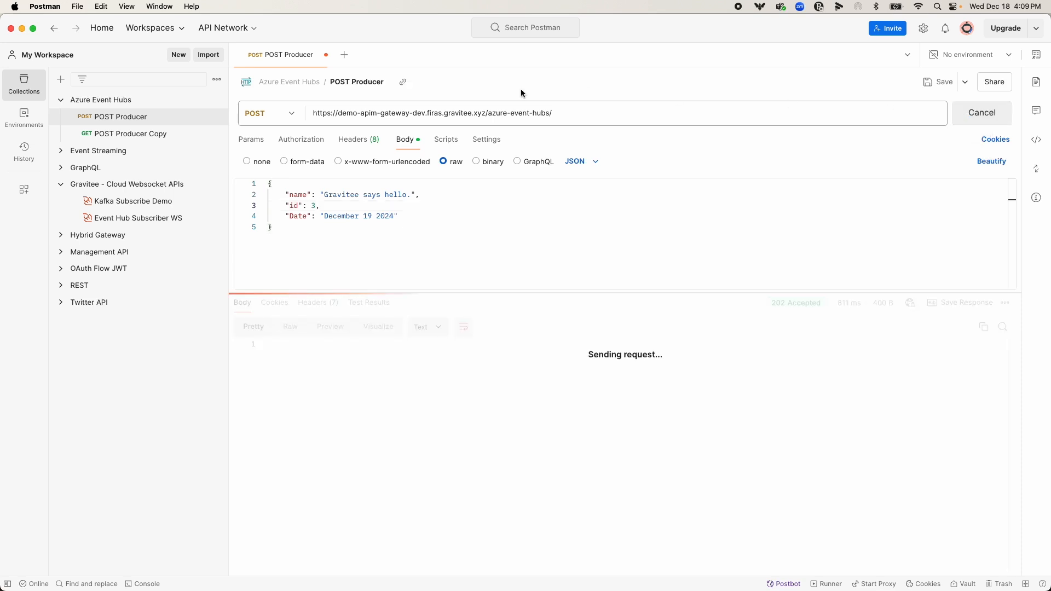
Send the POST Producer Copy GET request and examine the dates and ids of the returned messages
click(170, 134)
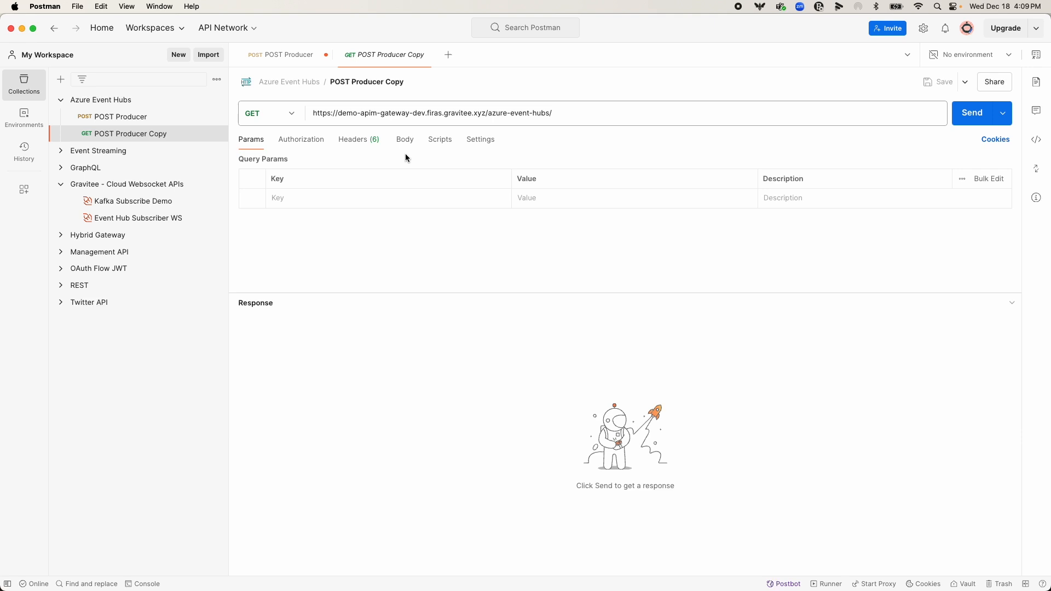
click(962, 116)
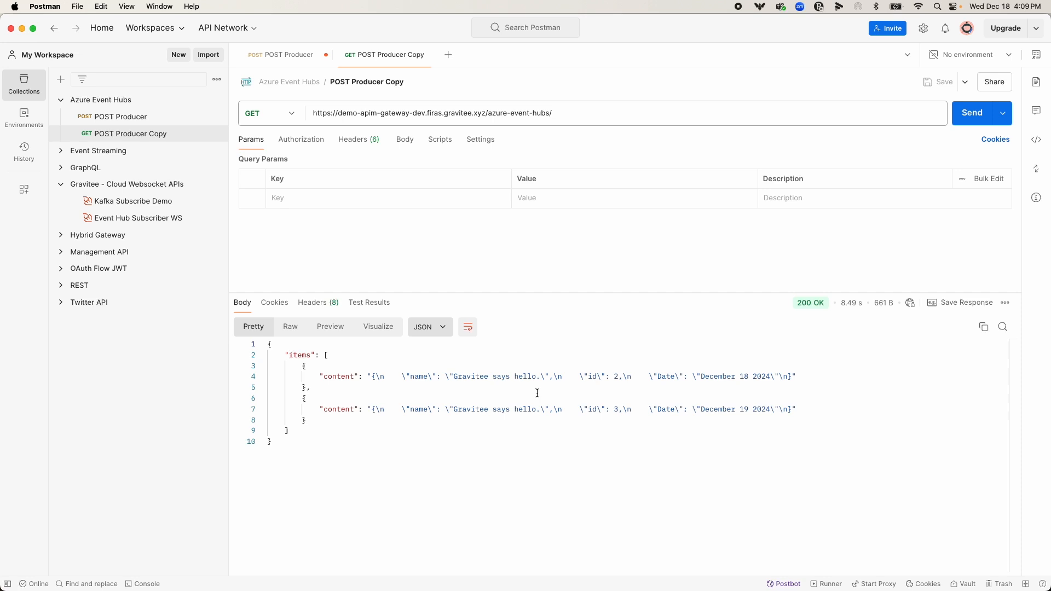
drag(792, 376, 331, 376)
double_click(744, 376)
double_click(616, 376)
double_click(744, 410)
click(618, 410)
double_click(615, 410)
click(628, 394)
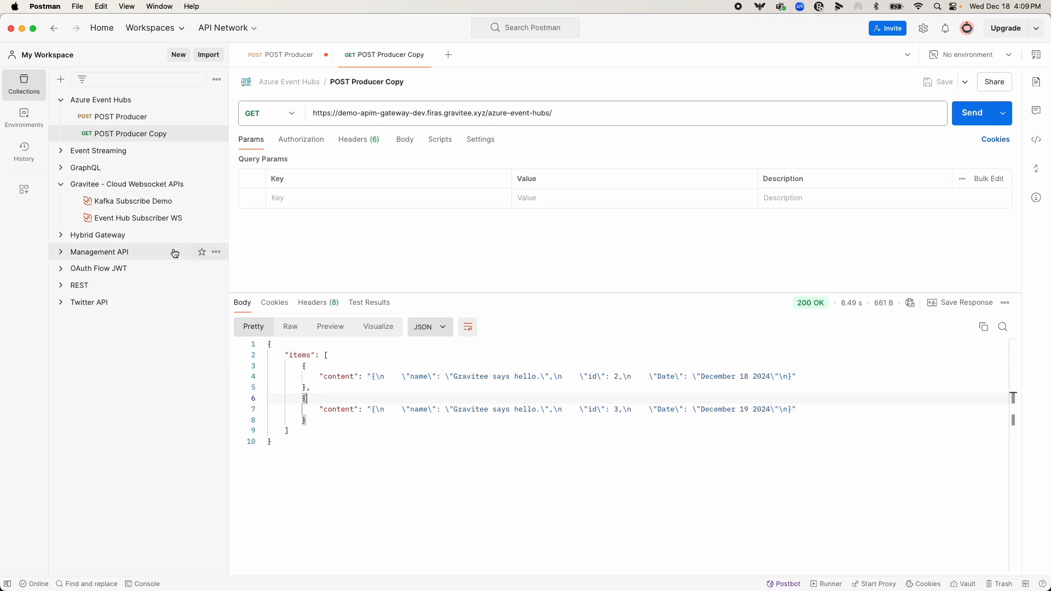
Open the Event Hub Subscriber WS request, check its ws protocol, host and context path, and connect to the WebSocket
click(157, 218)
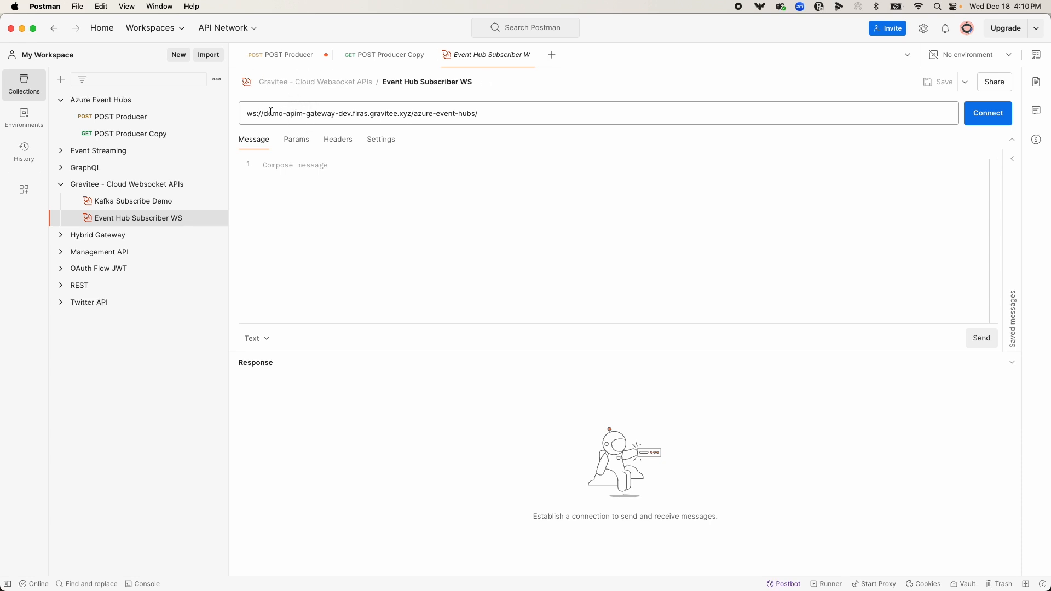
double_click(252, 113)
drag(412, 113, 263, 115)
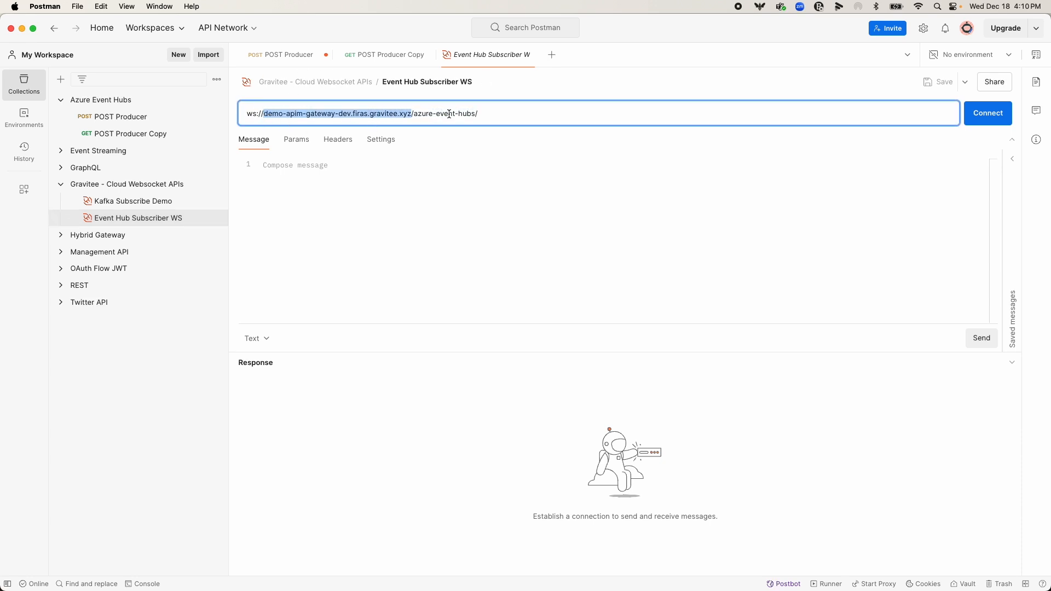
drag(480, 113, 414, 113)
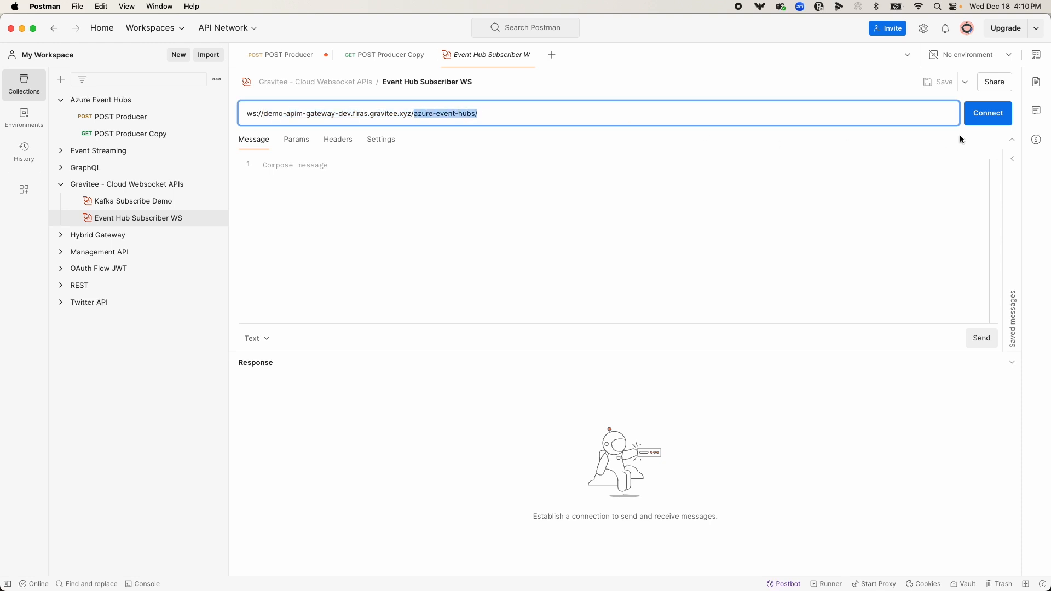
click(981, 120)
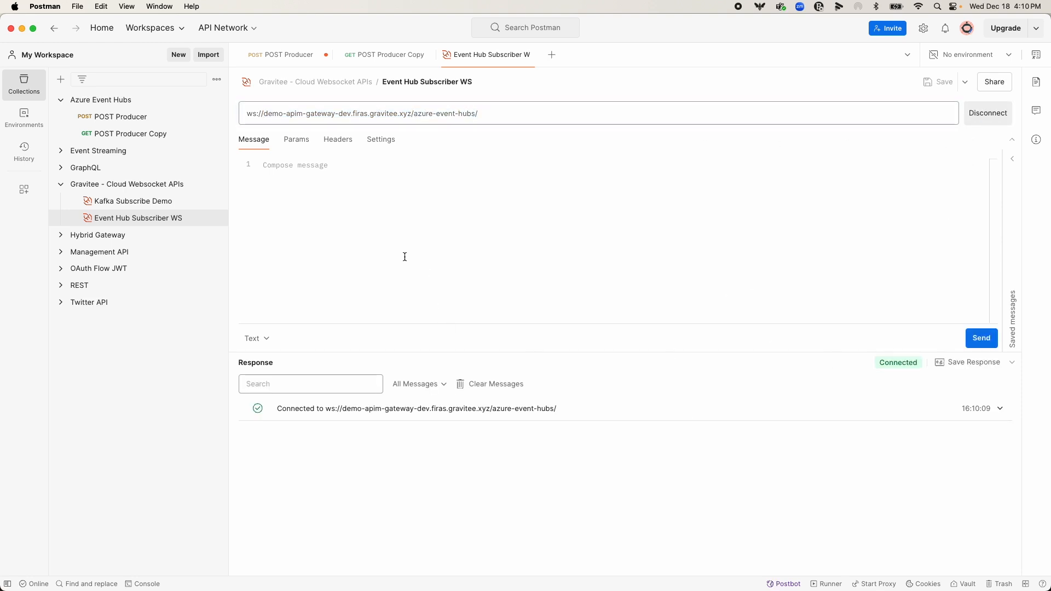
Set the POST Producer message's id to 4 and its date to December 20 2050, and send the request
click(177, 120)
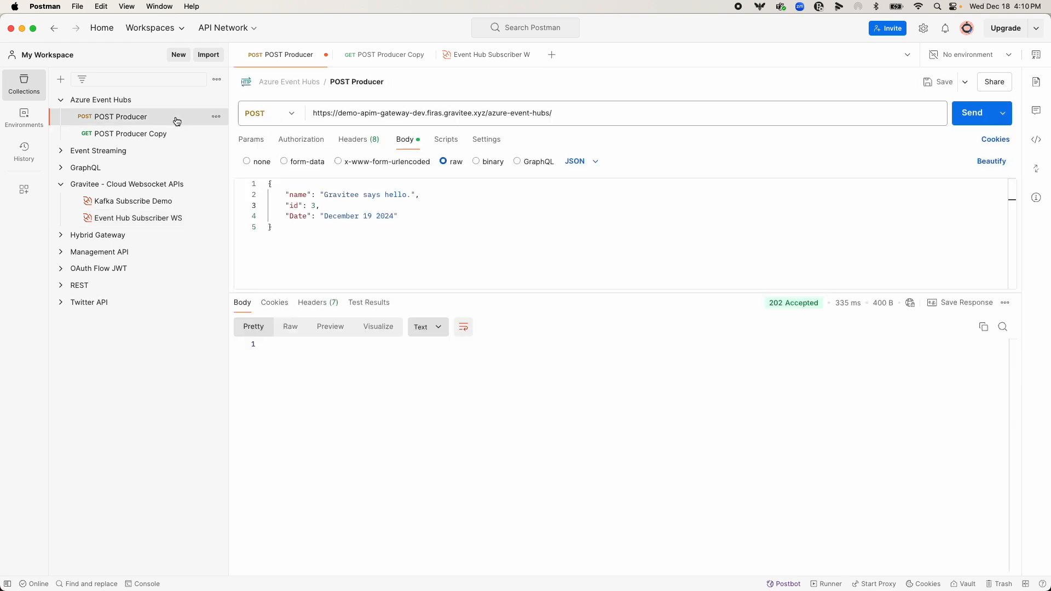
key(BackSpace)
text(4)
click(374, 216)
key(BackSpace)
key(BackSpace)
text(20)
key(Right)
key(BackSpace)
key(BackSpace)
text(50)
click(414, 202)
click(417, 216)
click(971, 117)
Return to the Event Hub Subscriber WS request and inspect the contents of the received binary message
click(153, 218)
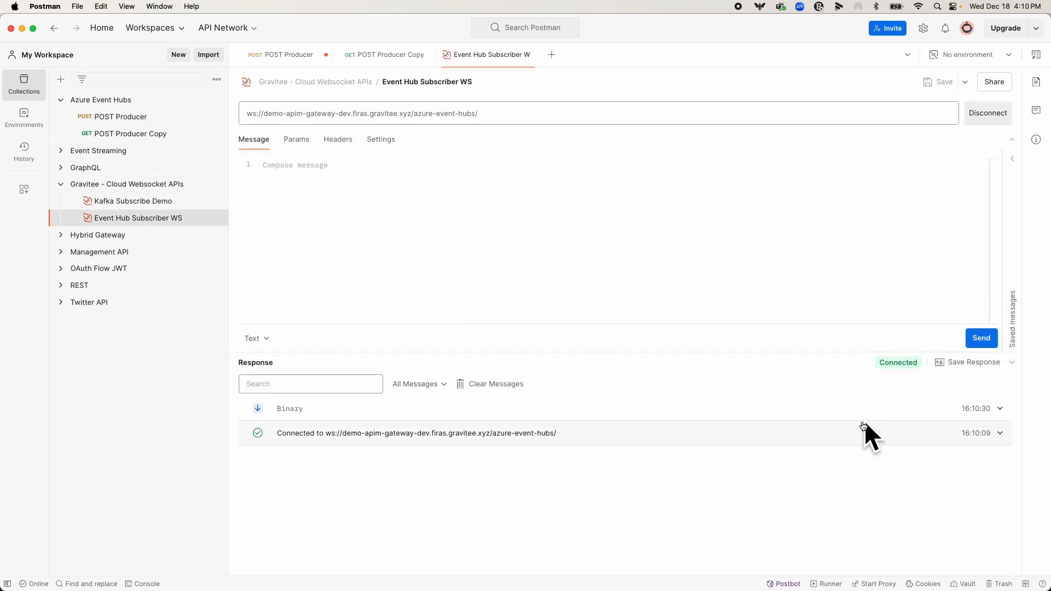
click(421, 417)
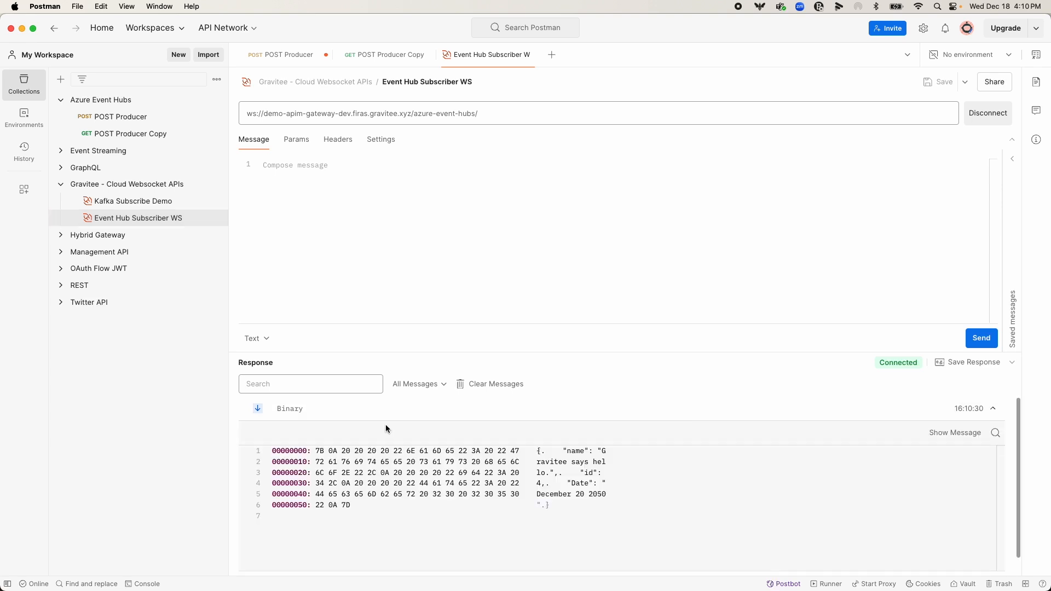
drag(615, 518, 576, 463)
click(575, 462)
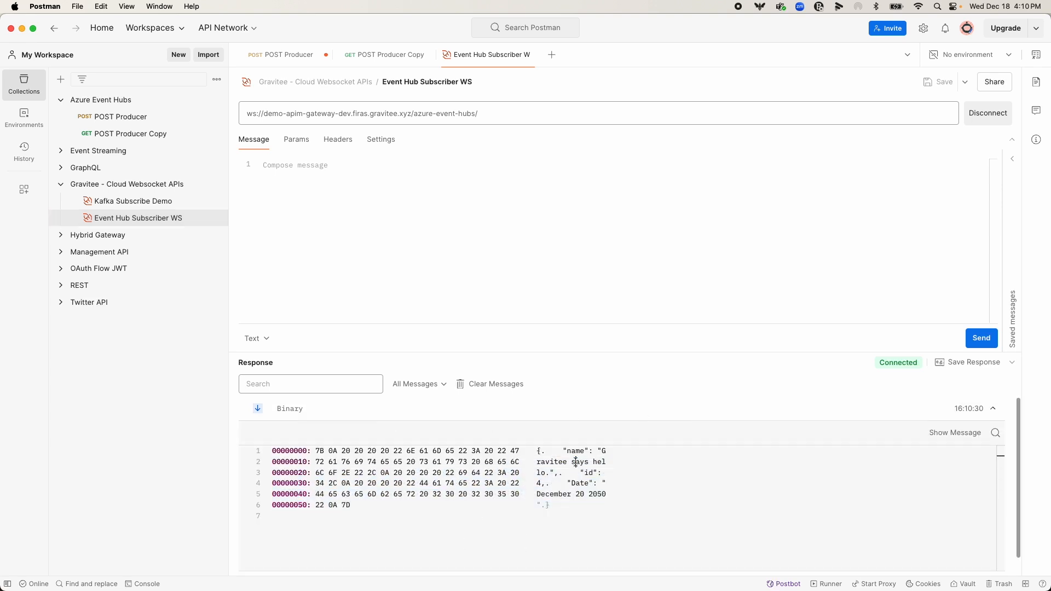
Show the received binary WebSocket message as readable text instead of a hexdump and check its name, id and date
click(941, 438)
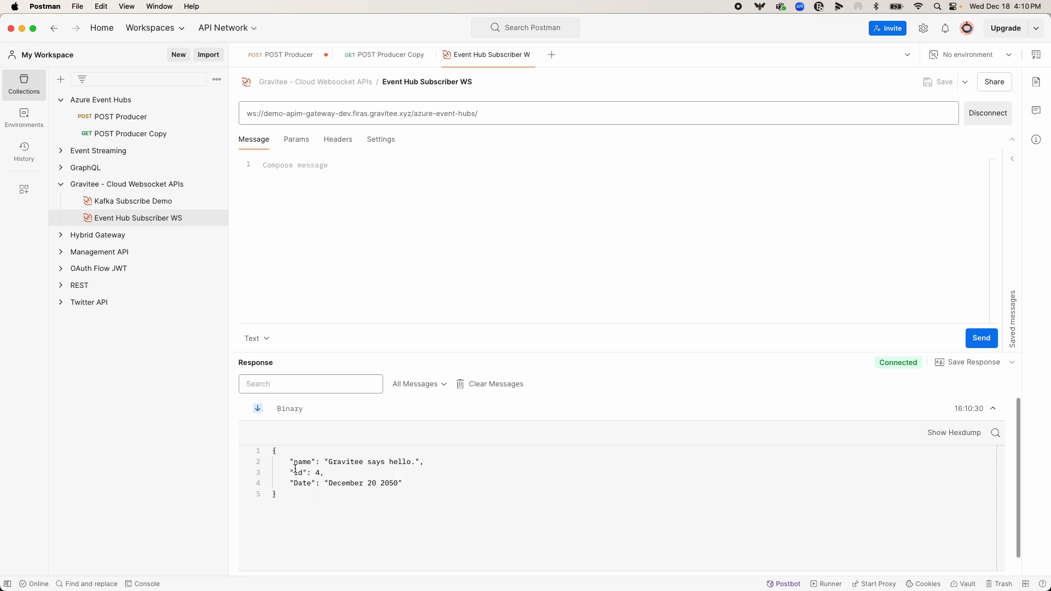
click(335, 494)
drag(334, 464, 412, 464)
click(319, 474)
double_click(320, 473)
double_click(389, 484)
click(374, 501)
Switch to the Azure Data Explorer in Chrome, reload the firas-test-event-hub events, and examine the date in the newest event's body
drag(341, 29, 1050, 48)
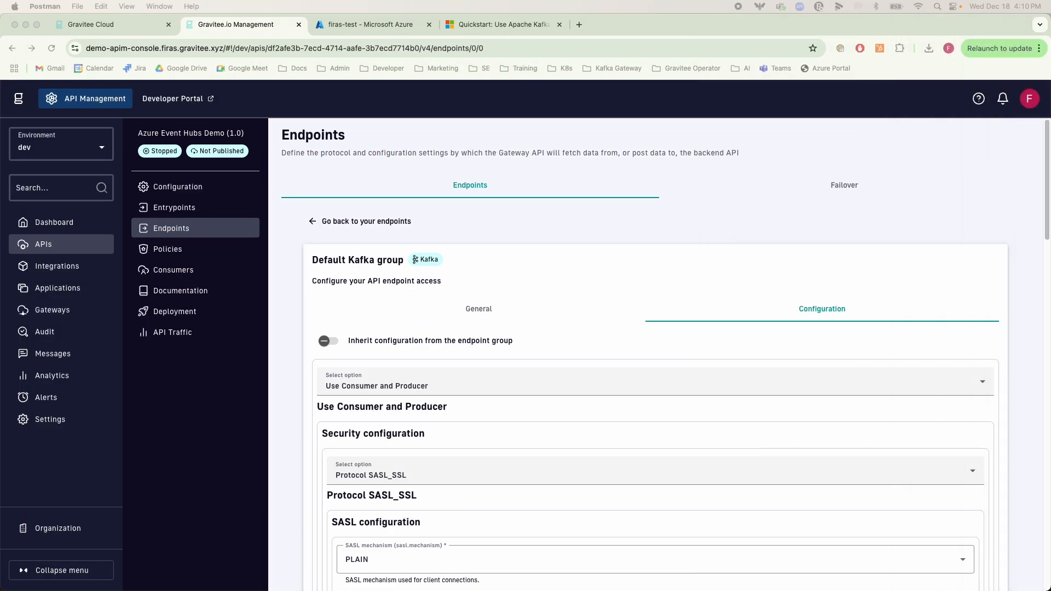
click(371, 28)
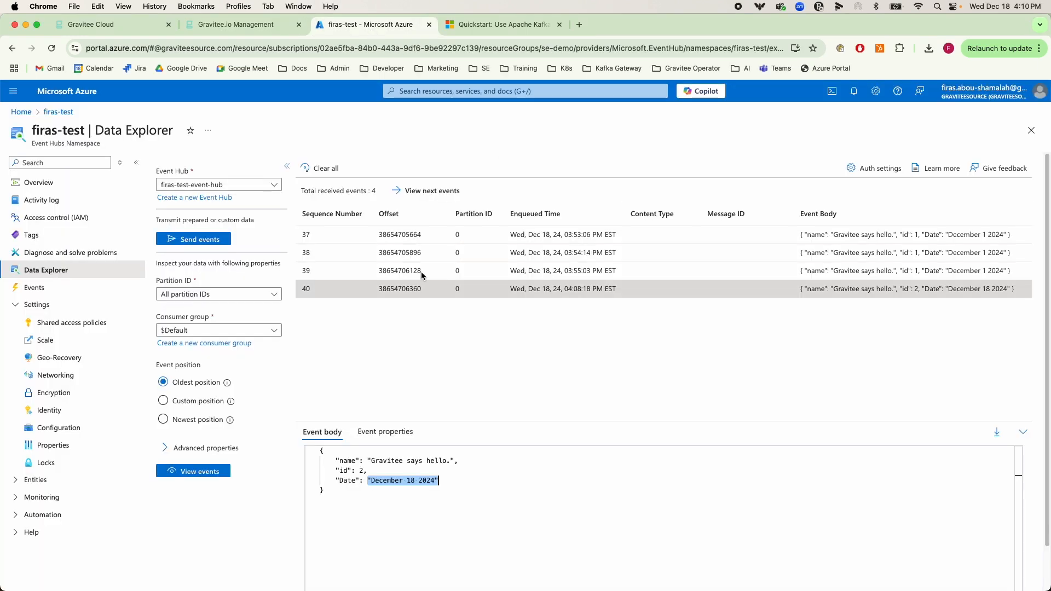
click(213, 472)
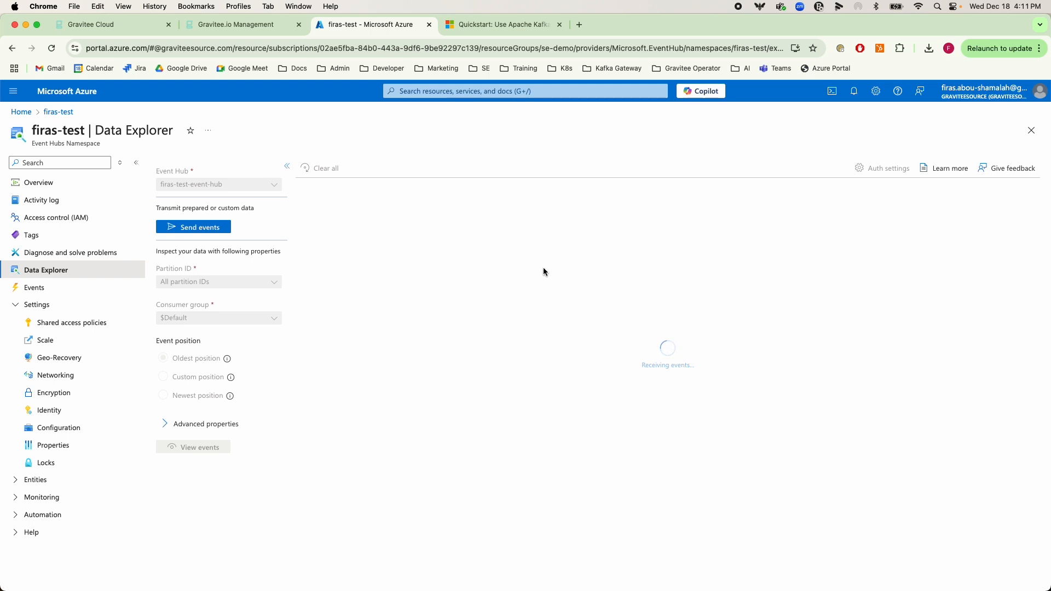
click(1003, 331)
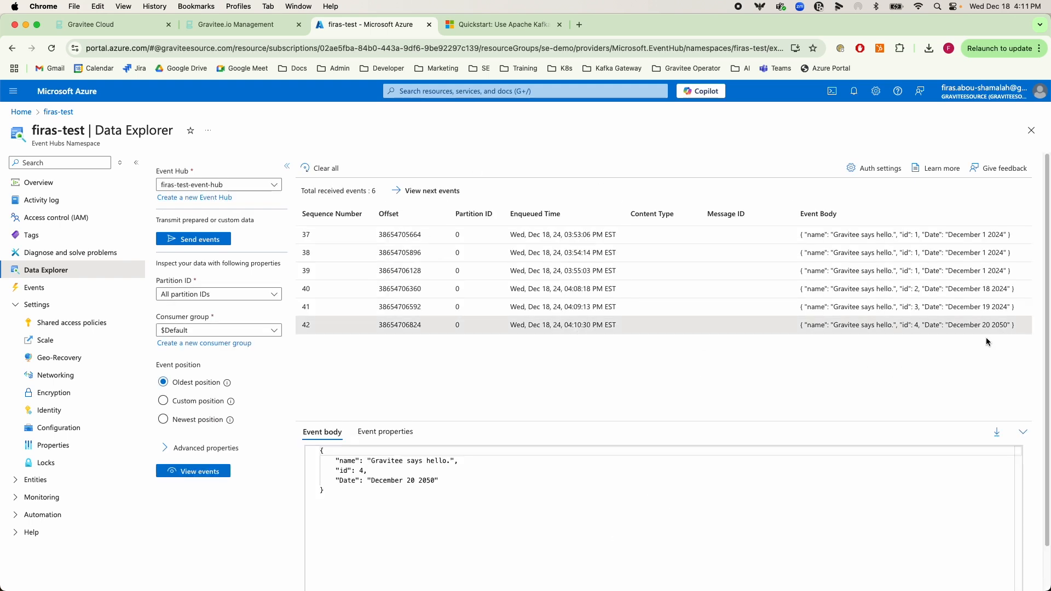
drag(438, 481, 371, 481)
click(528, 137)
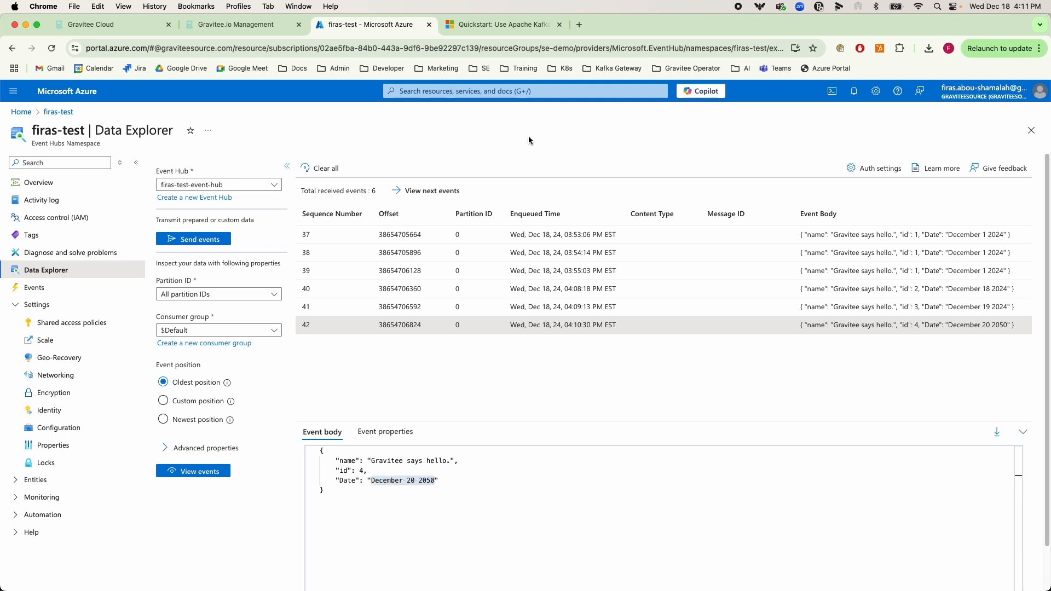